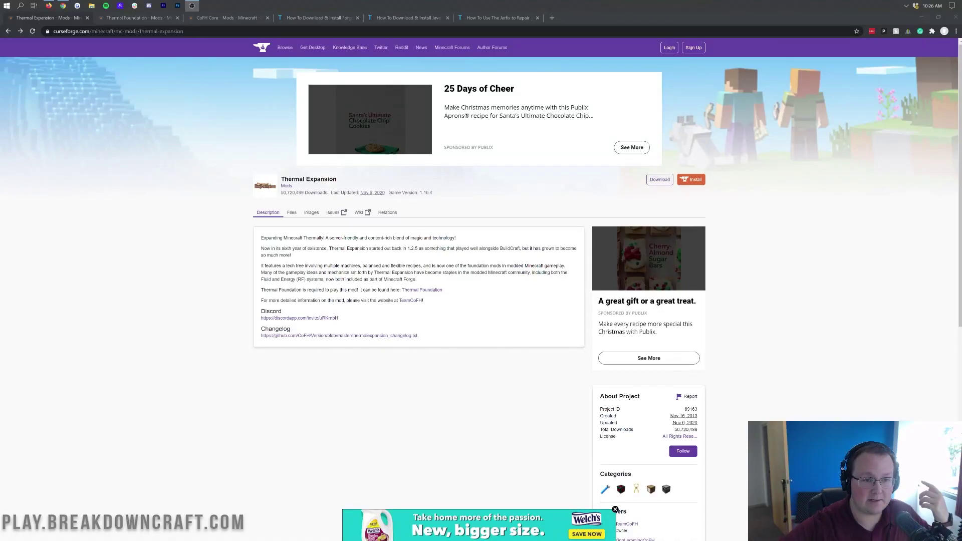
- Glance at the Thermal Foundation page, then return to Thermal Expansion and highlight its feature text
left_click(146, 17)
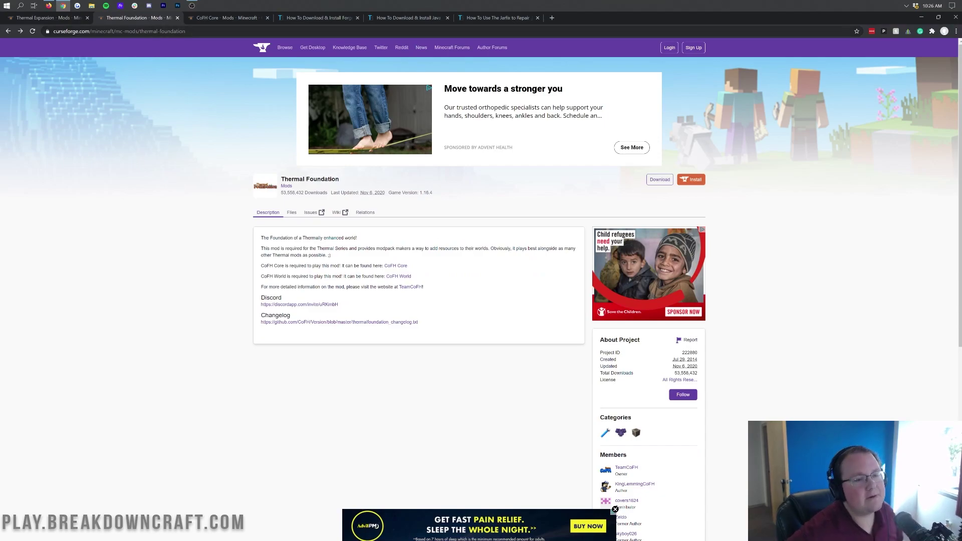
left_click(46, 19)
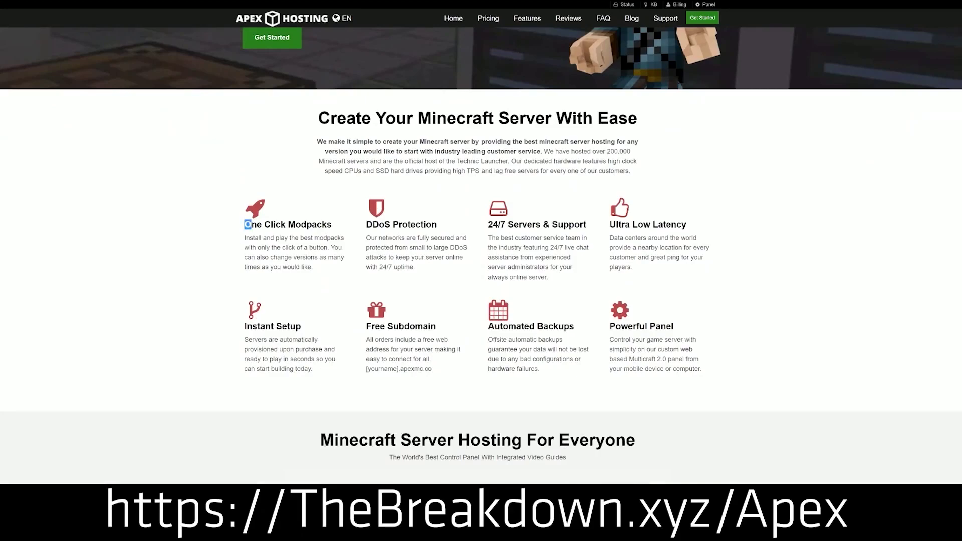
left_click_drag(247, 225, 587, 228)
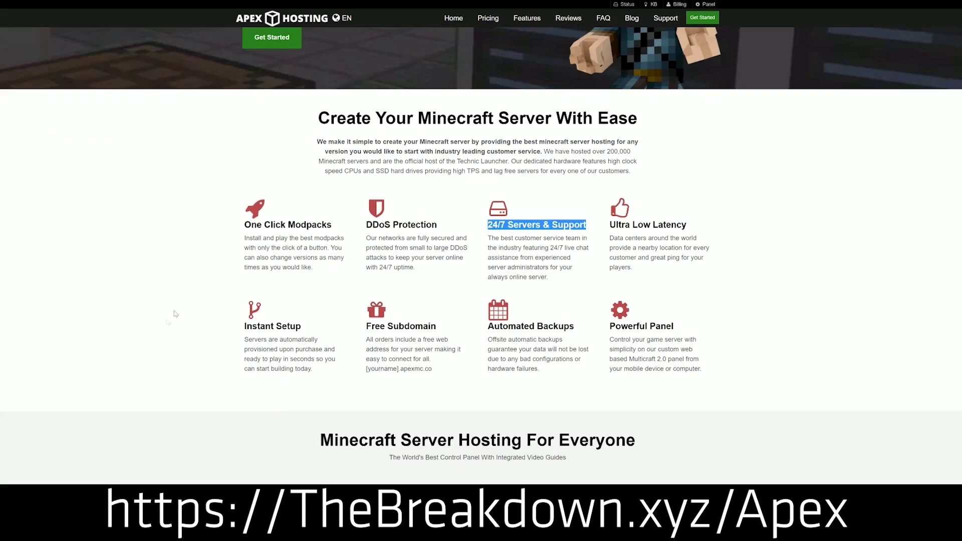
left_click_drag(480, 325, 603, 326)
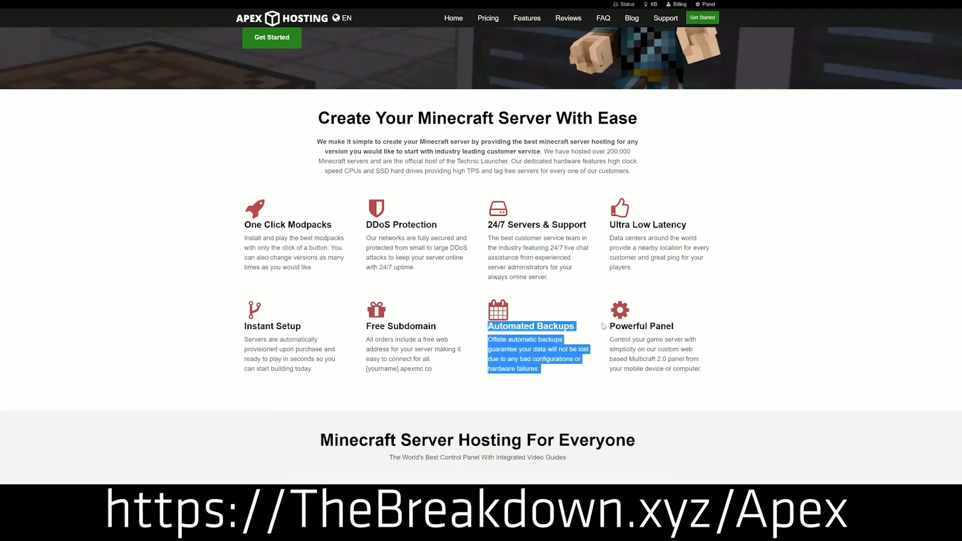
left_click(443, 329)
left_click_drag(314, 370, 245, 327)
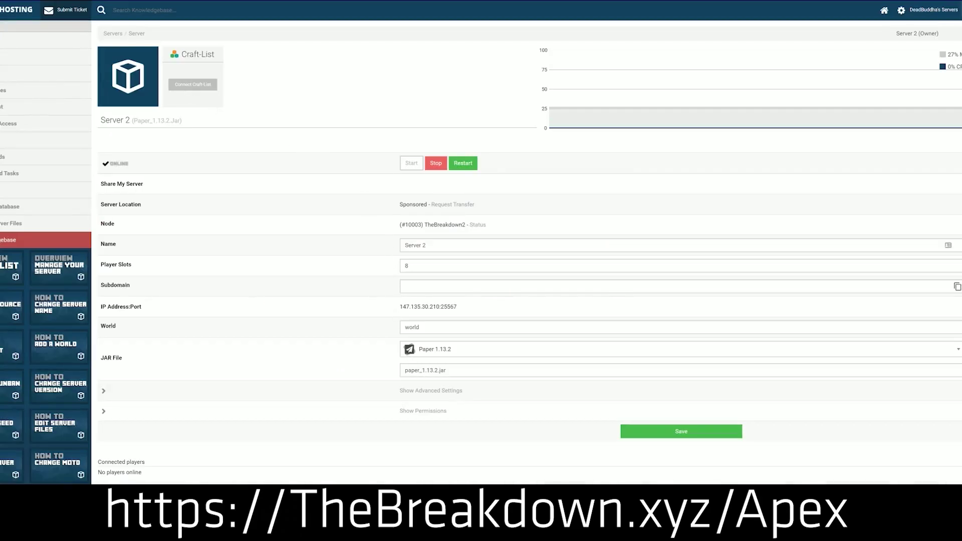
- Download the Minecraft 1.16 Thermal Expansion jar from Recent Files and keep it
left_click(453, 351)
scroll(447, 419, "down", 10)
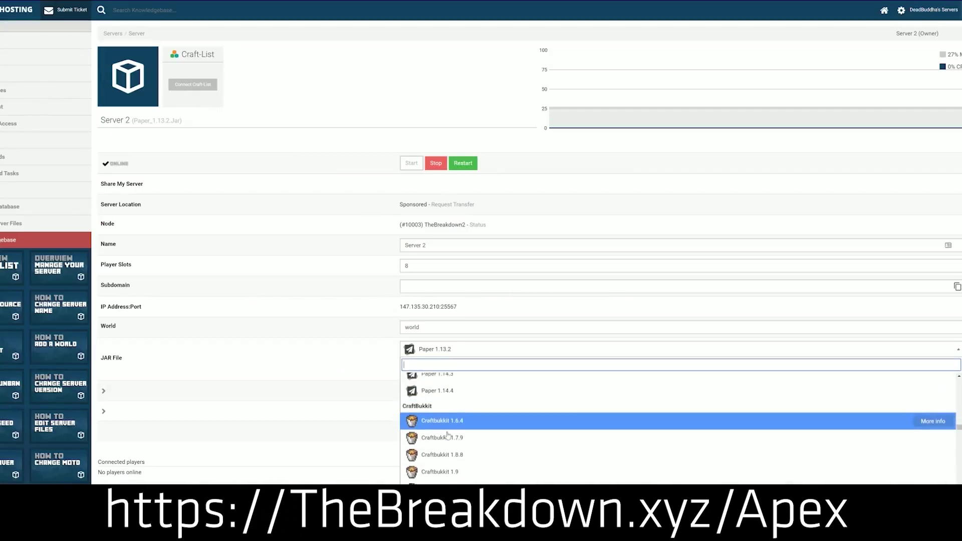
scroll(447, 420, "down", 5)
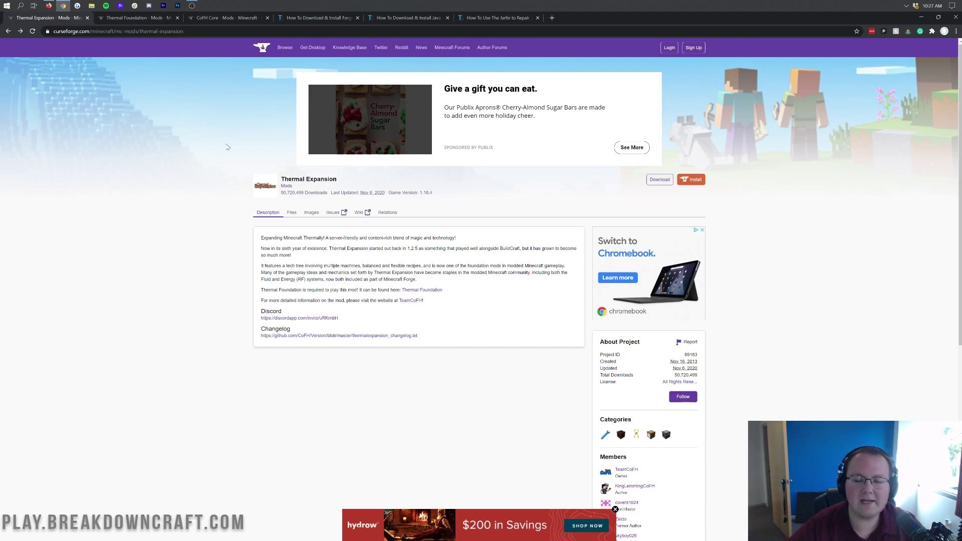
scroll(648, 301, "down", 5)
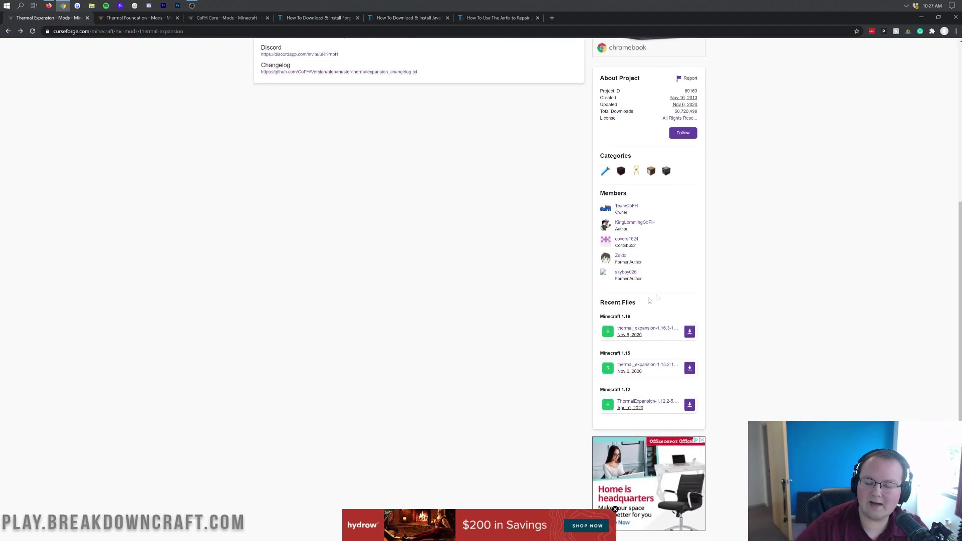
left_click(690, 331)
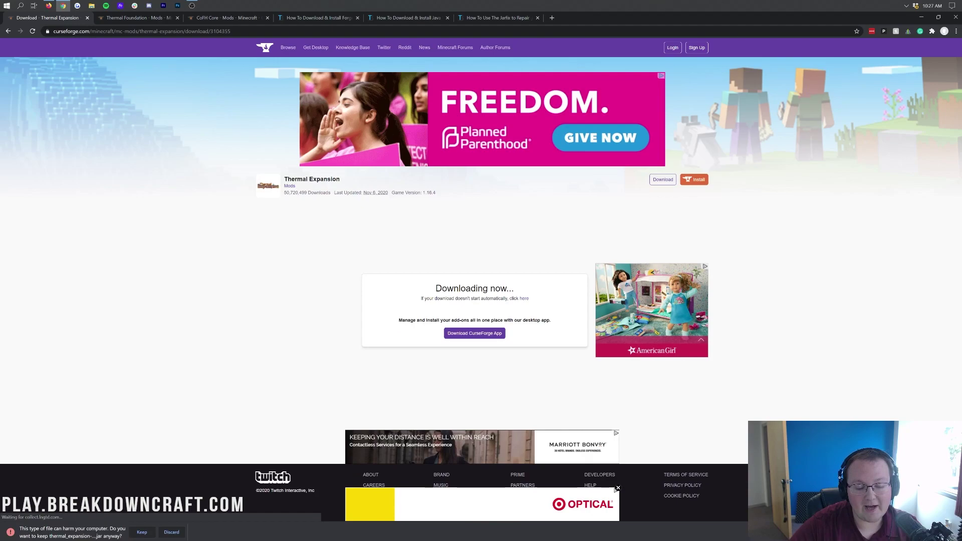
left_click(142, 532)
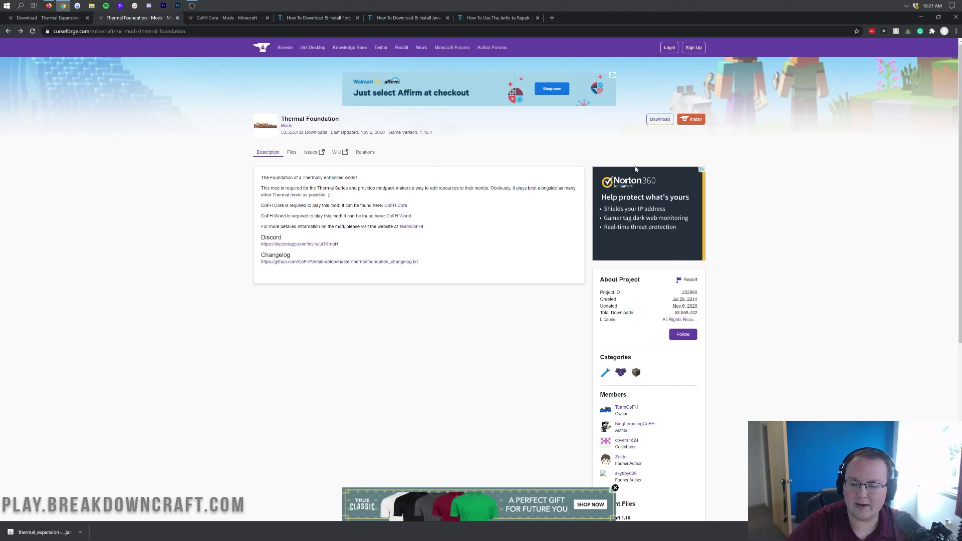
- Download and keep thermal-1.16.3-1.0.5.jar, then go to the CoFH Core page
scroll(640, 183, "down", 5)
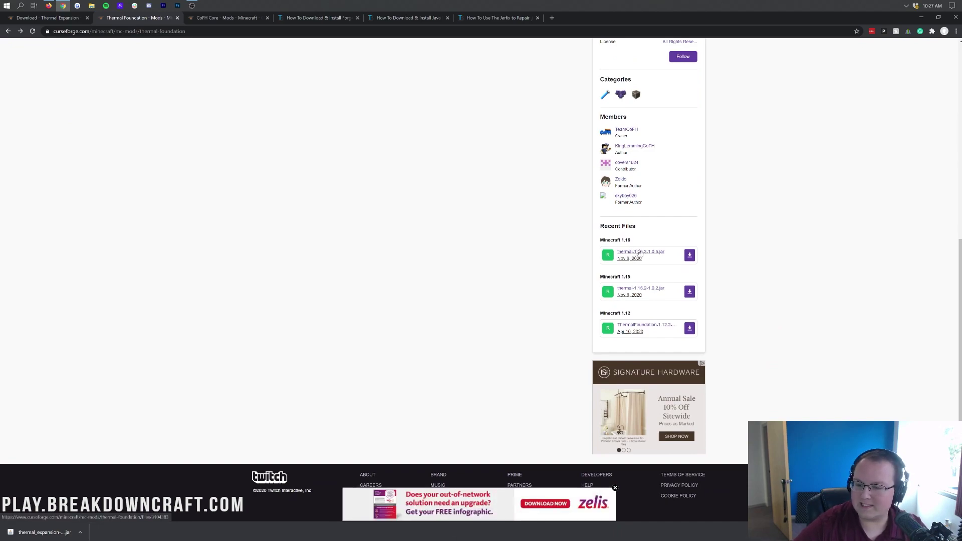
left_click(690, 255)
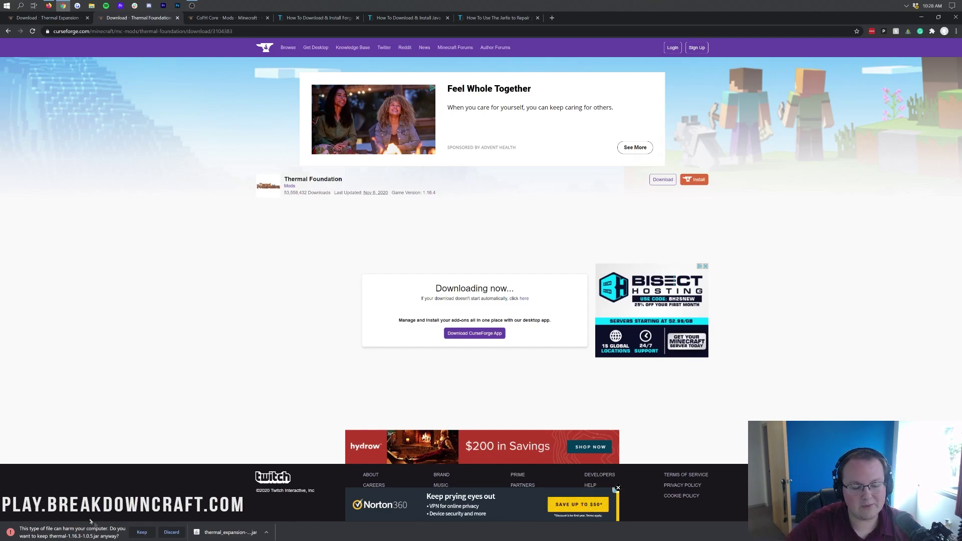
left_click(142, 533)
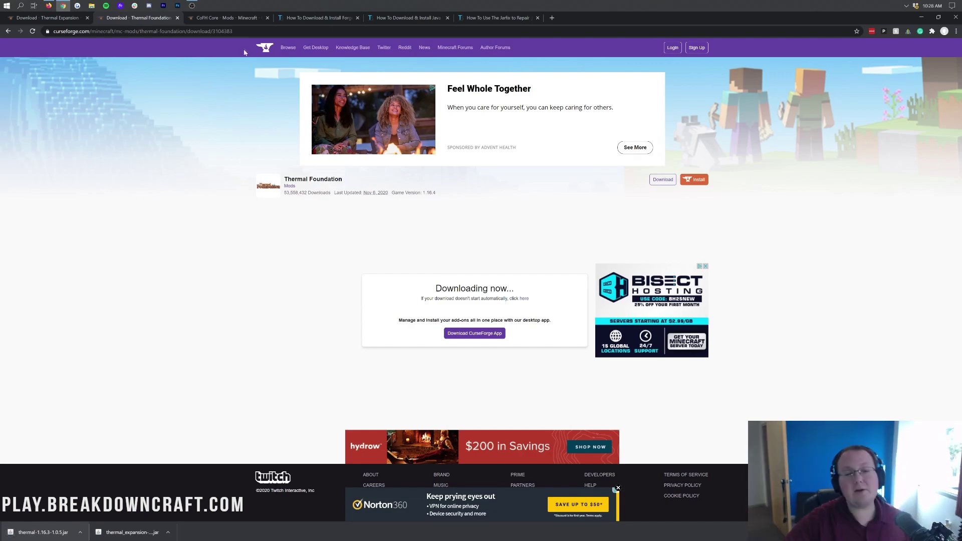
left_click(232, 18)
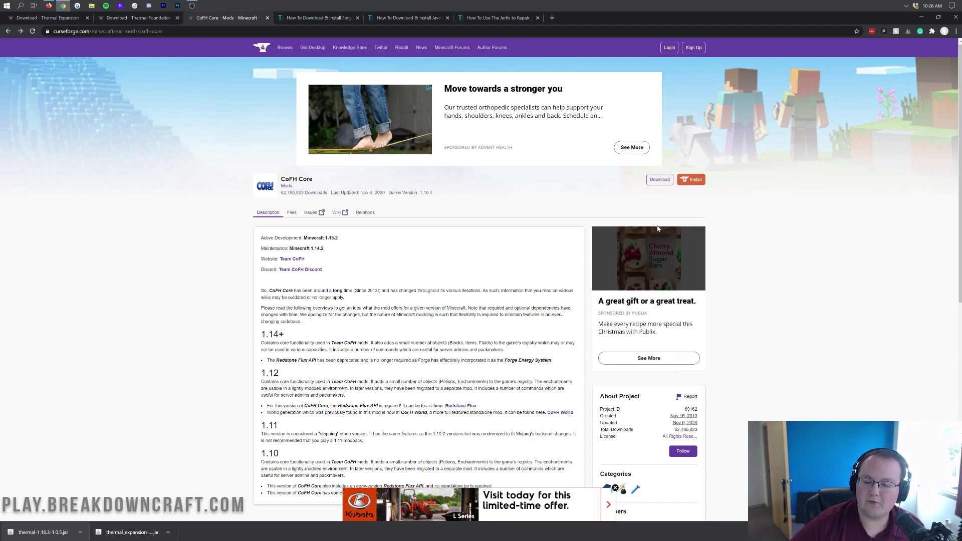
- Download and keep the 1.16.3 CoFH Core jar, then switch to the Forge 1.16.4 install guide
scroll(658, 228, "down", 8)
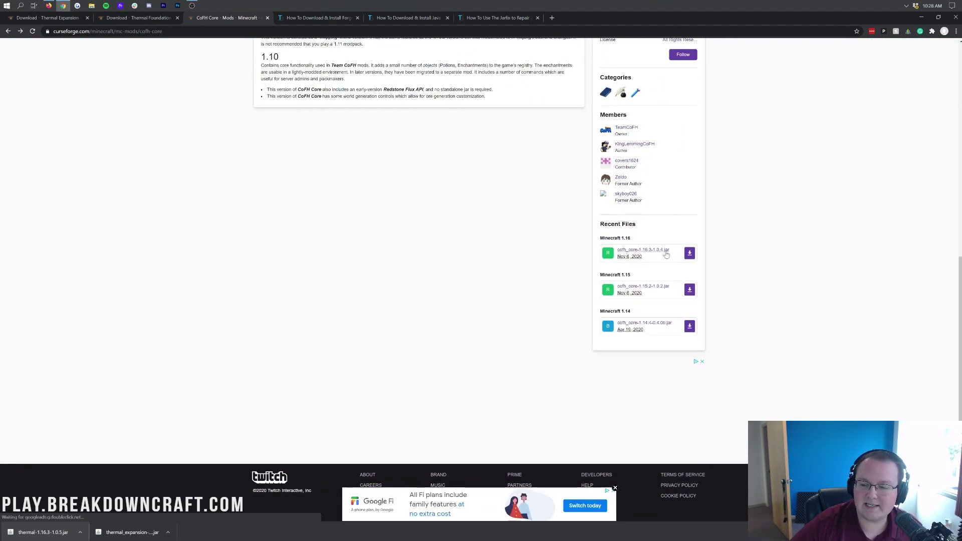
left_click(689, 253)
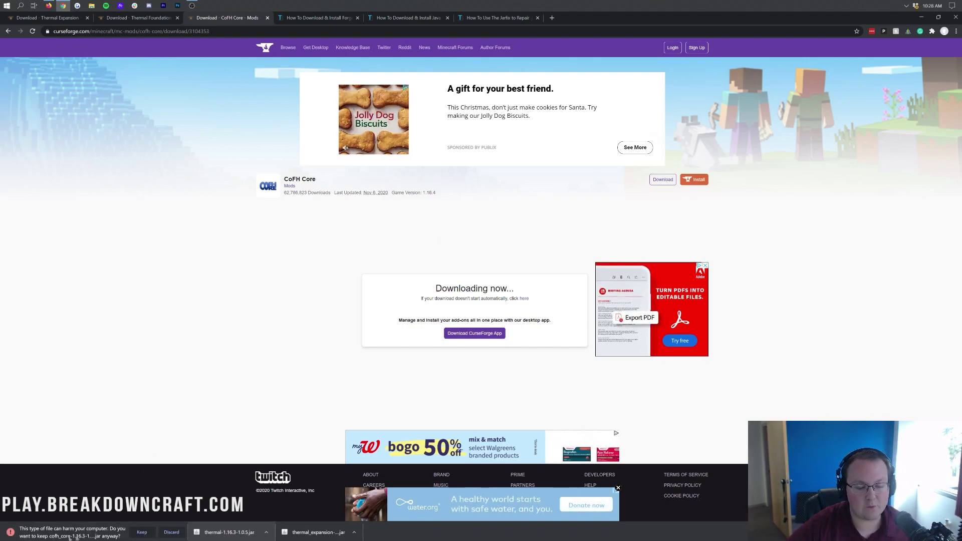
left_click(142, 532)
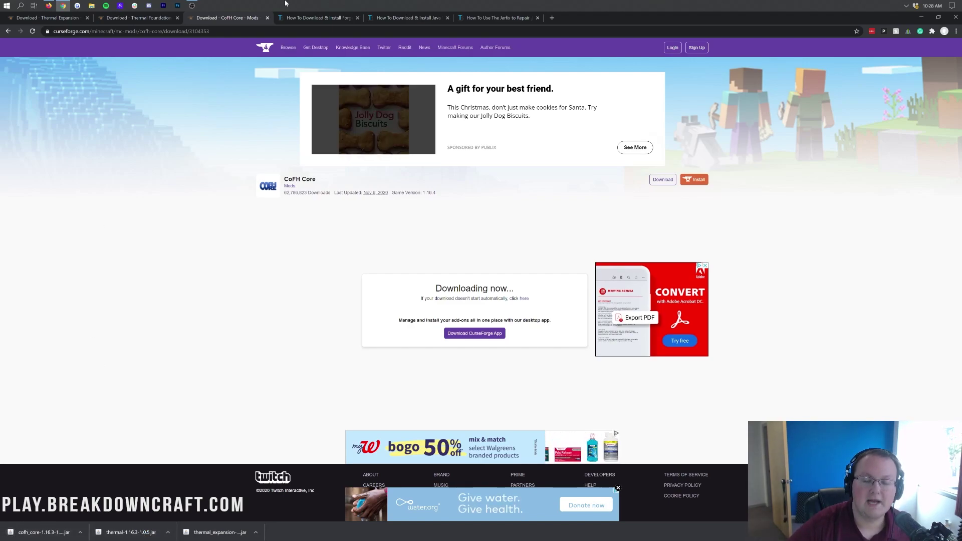
left_click(309, 19)
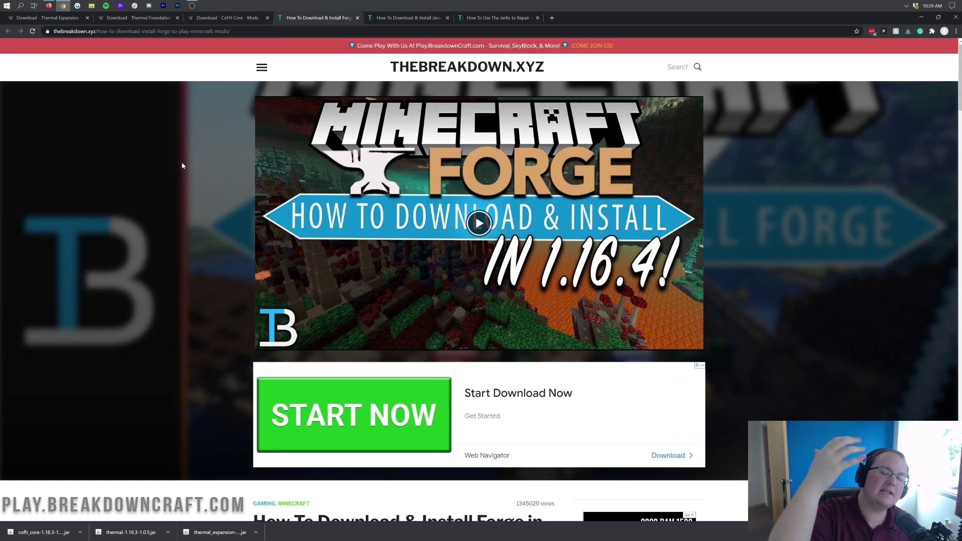
scroll(181, 163, "down", 8)
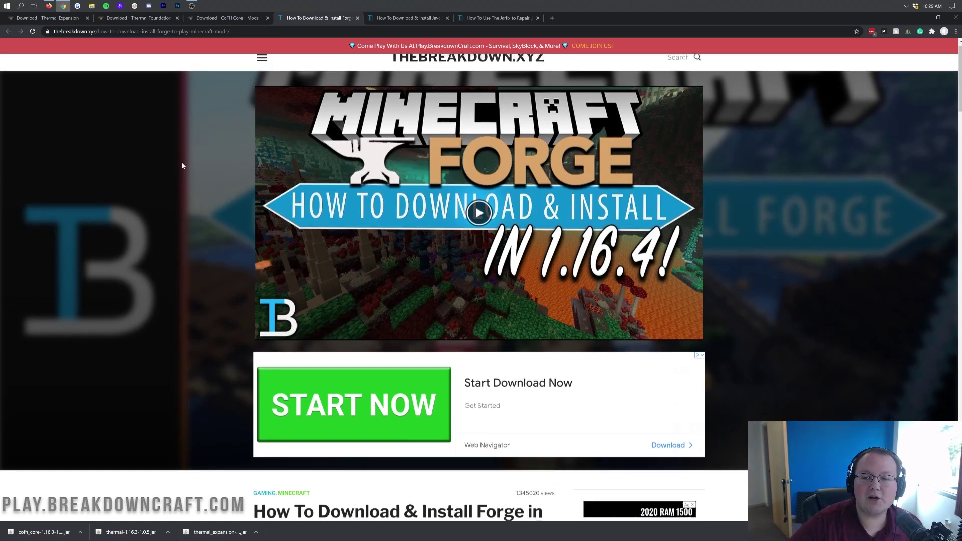
scroll(180, 149, "down", 5)
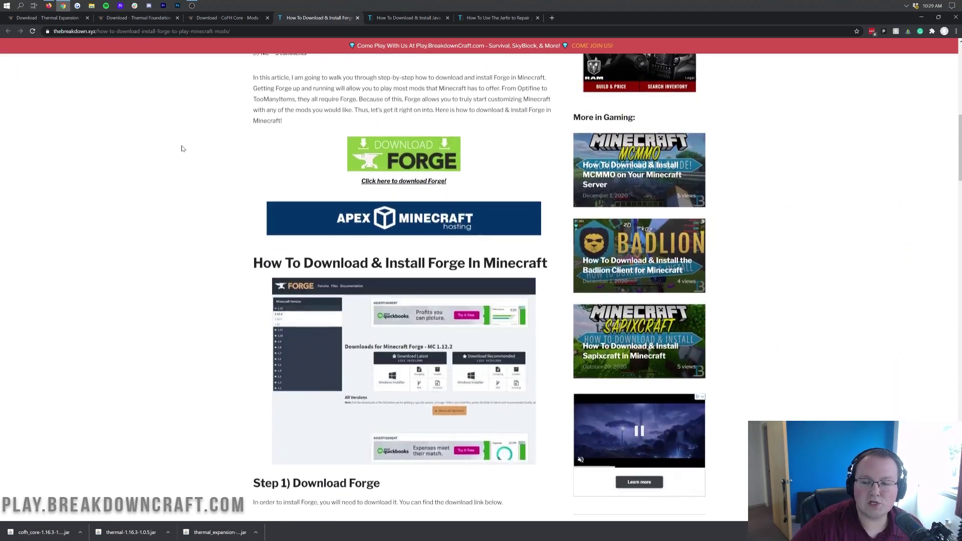
scroll(183, 144, "up", 6)
scroll(187, 138, "down", 5)
scroll(187, 134, "down", 10)
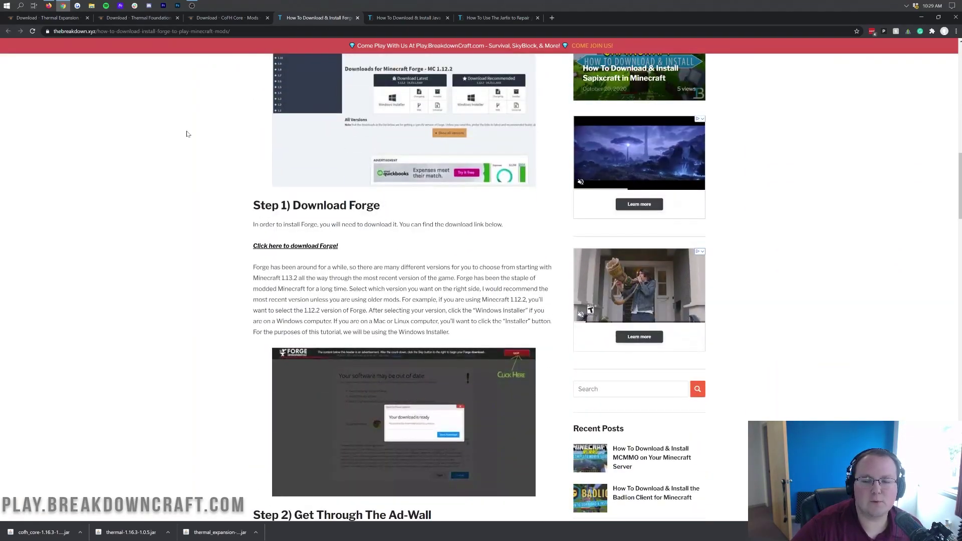
scroll(186, 125, "up", 3)
scroll(187, 124, "up", 15)
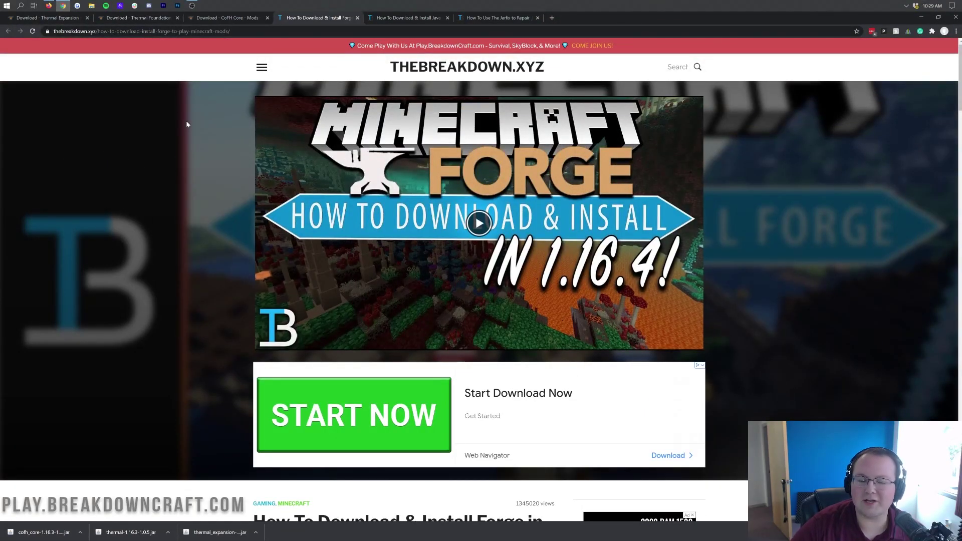
scroll(184, 118, "down", 9)
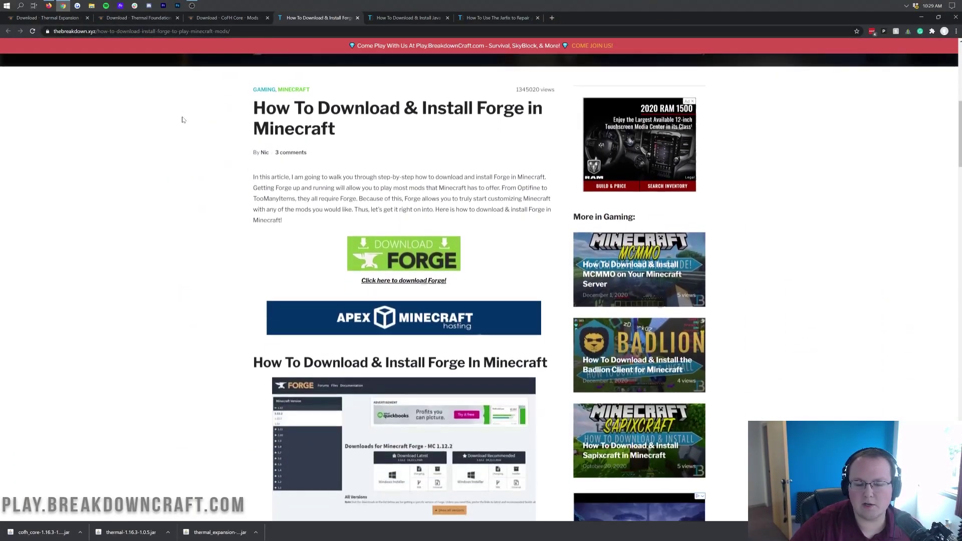
scroll(182, 122, "down", 1)
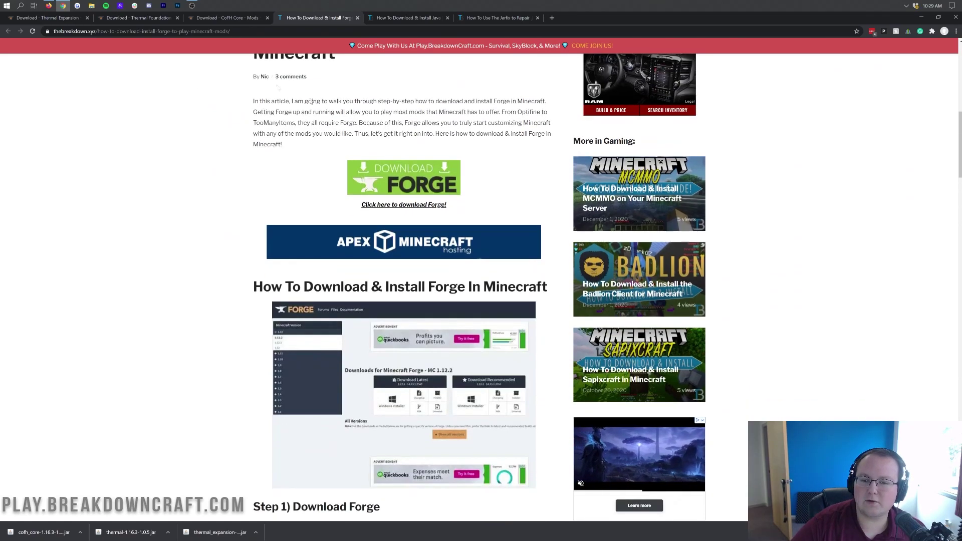
- Open the Forge downloads page and check the MC 1.16.4 version listing
left_click(388, 179)
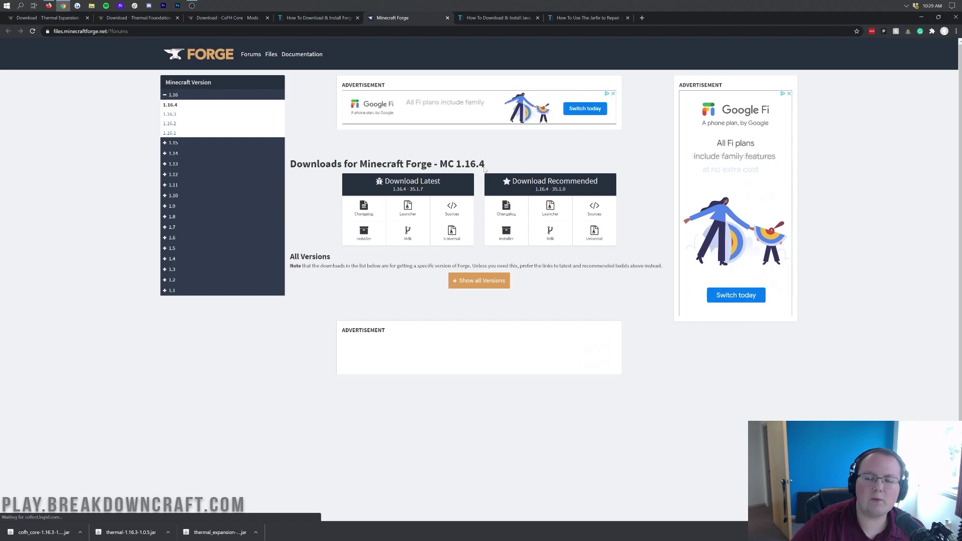
left_click_drag(438, 164, 463, 164)
left_click(503, 163)
left_click(497, 160)
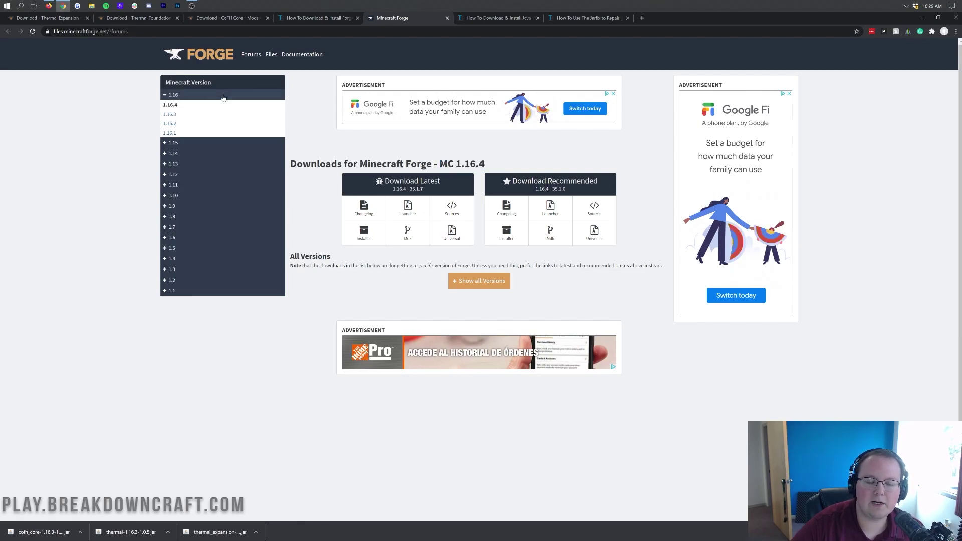
left_click(179, 95)
left_click(180, 95)
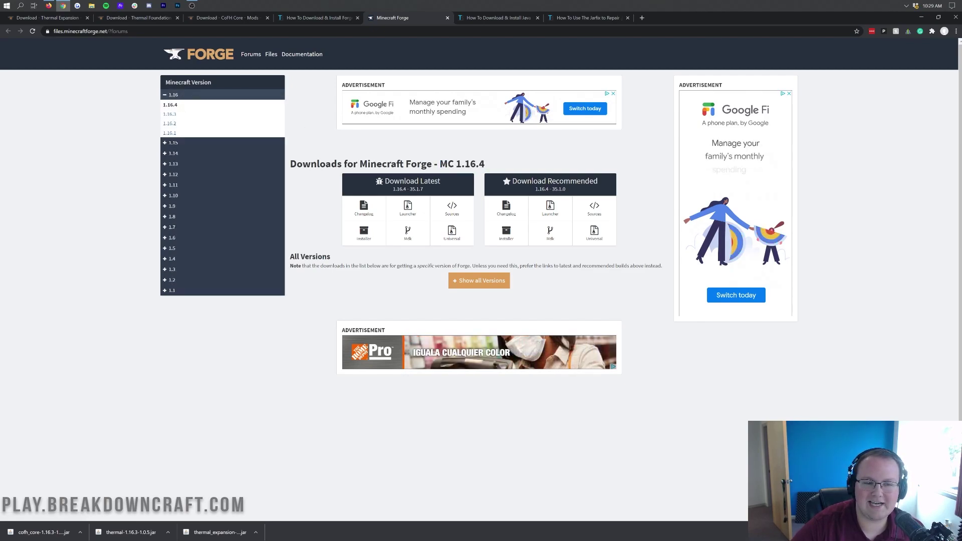
left_click_drag(486, 164, 439, 164)
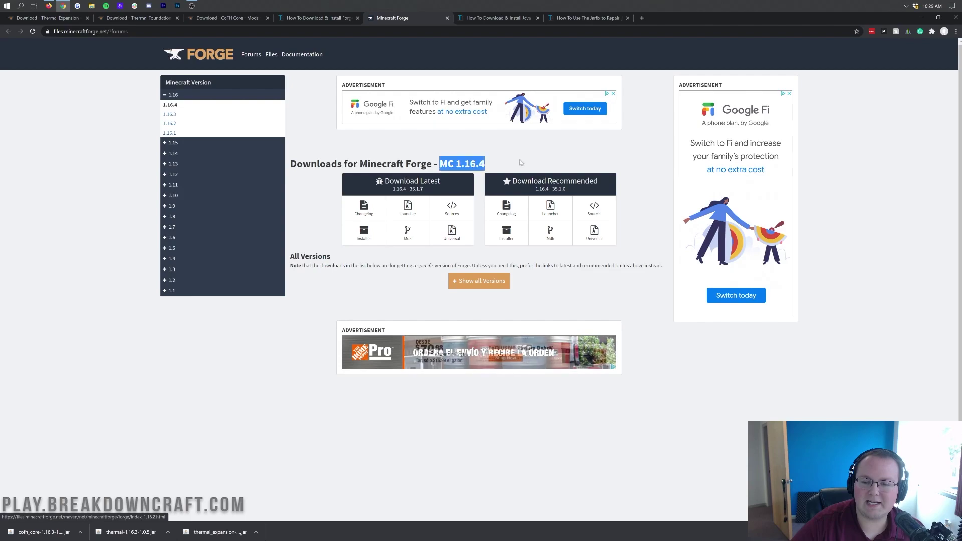
left_click(524, 162)
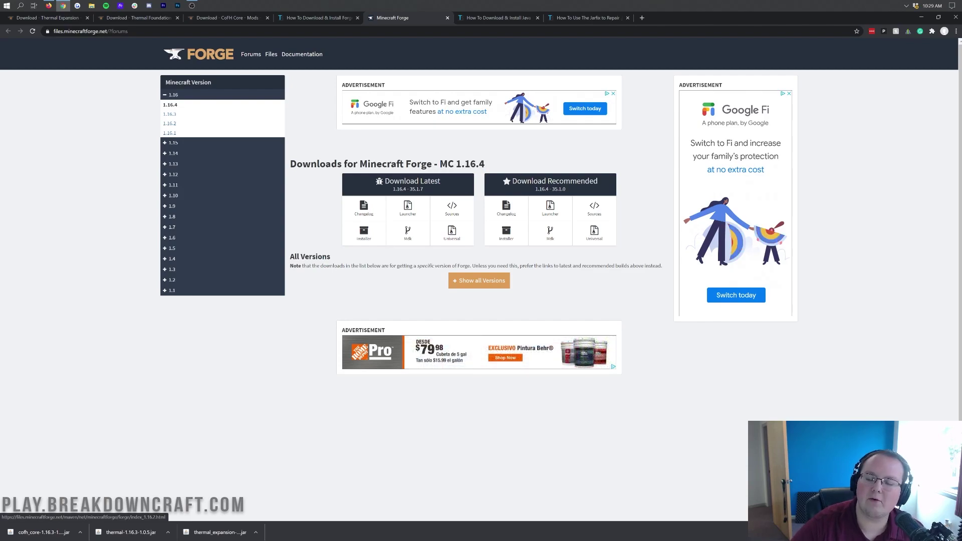
- Get the recommended Forge 1.16.4-35.1.0 installer past the AdFoc.us ad and keep the jar
left_click(506, 231)
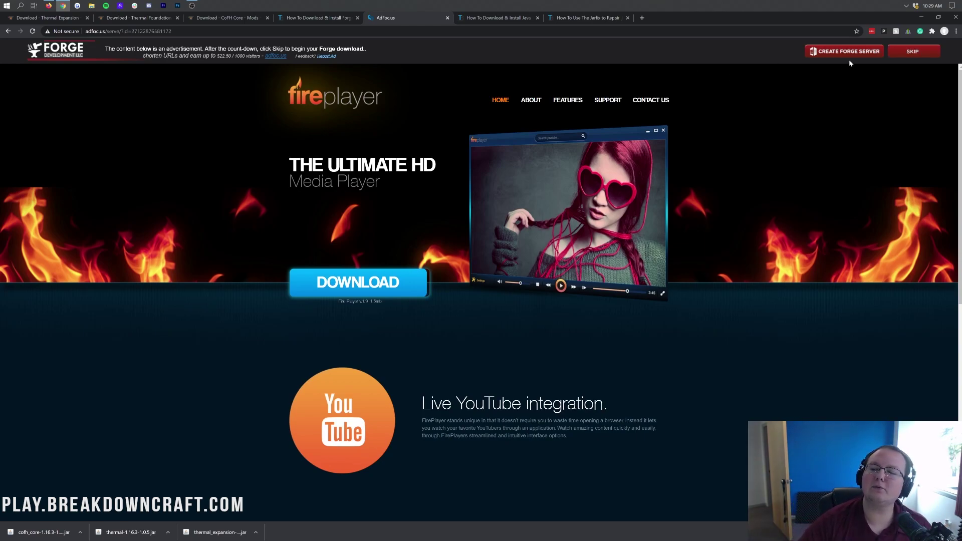
left_click(906, 61)
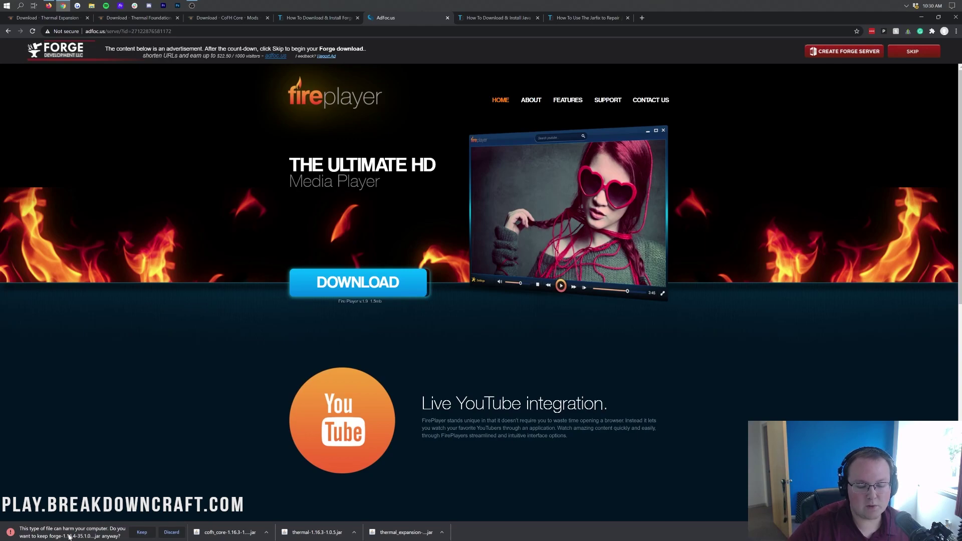
left_click(134, 534)
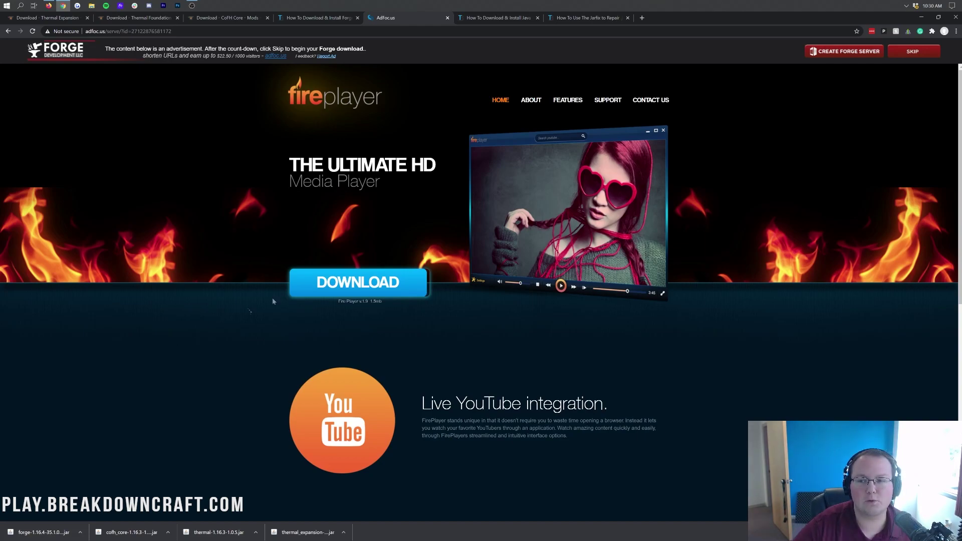
key("ctrl+Tab")
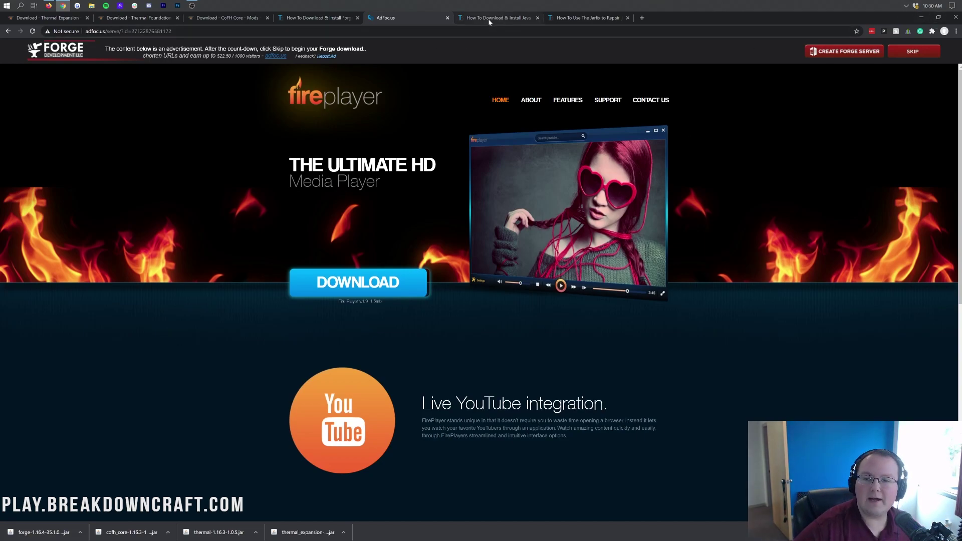
- Arrange the two thermal jars, CoFH Core jar and Forge installer side by side on the upper desktop
left_click(920, 17)
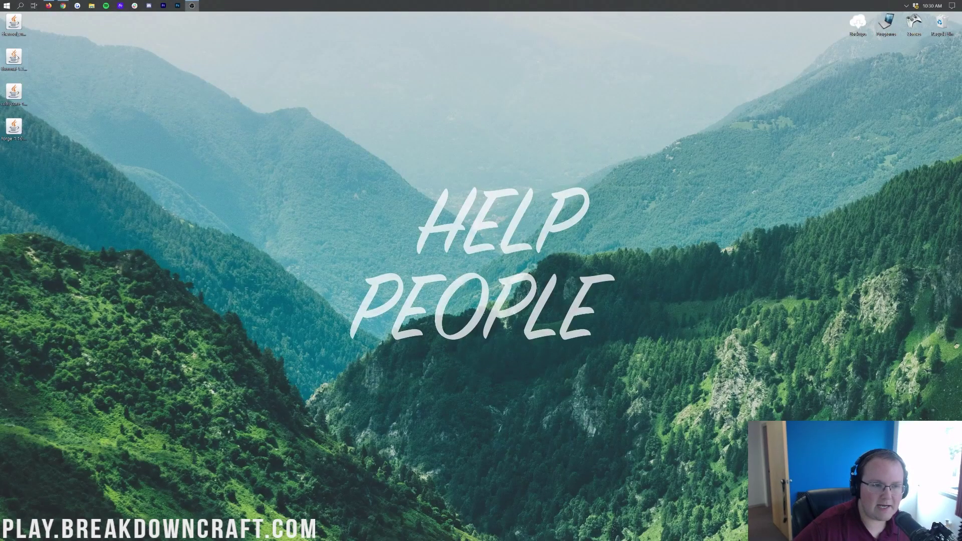
left_click_drag(36, 28, 295, 95)
left_click_drag(13, 57, 351, 98)
left_click_drag(14, 93, 323, 95)
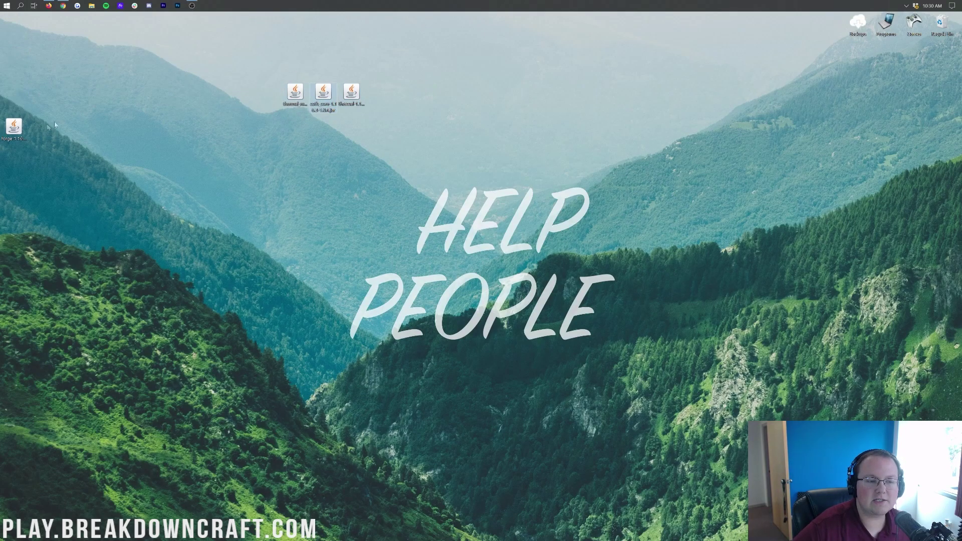
left_click_drag(14, 128, 401, 97)
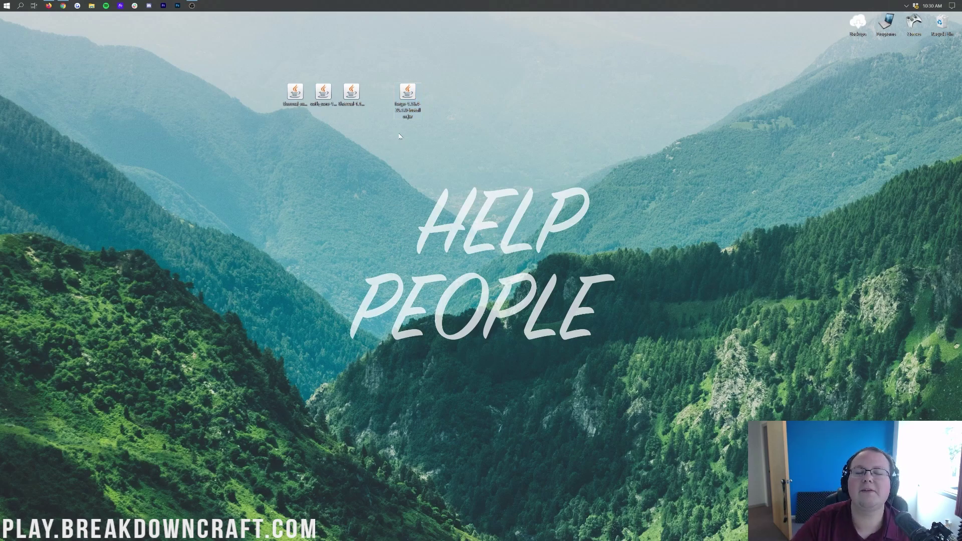
- Search for 'downl' to open the Downloads folder, then close it
left_click(5, 5)
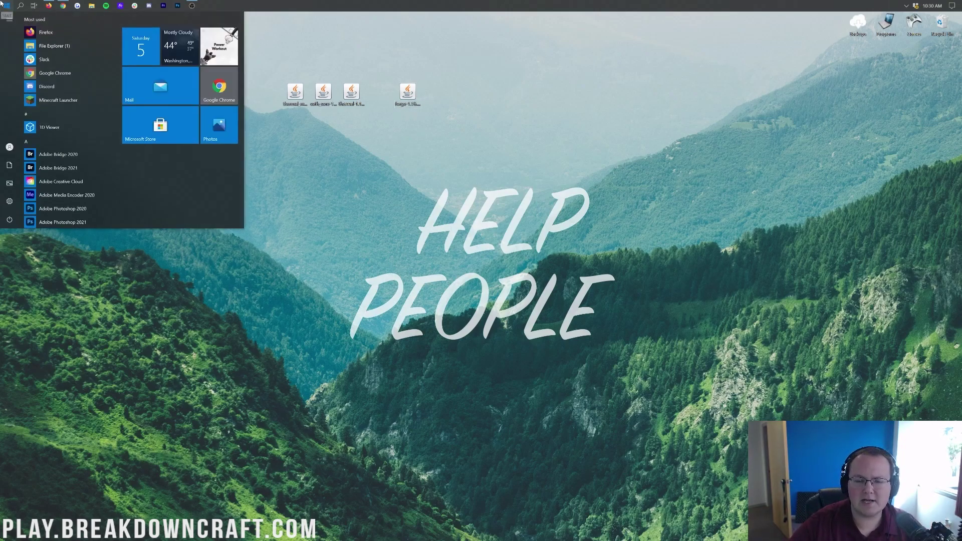
type("downl")
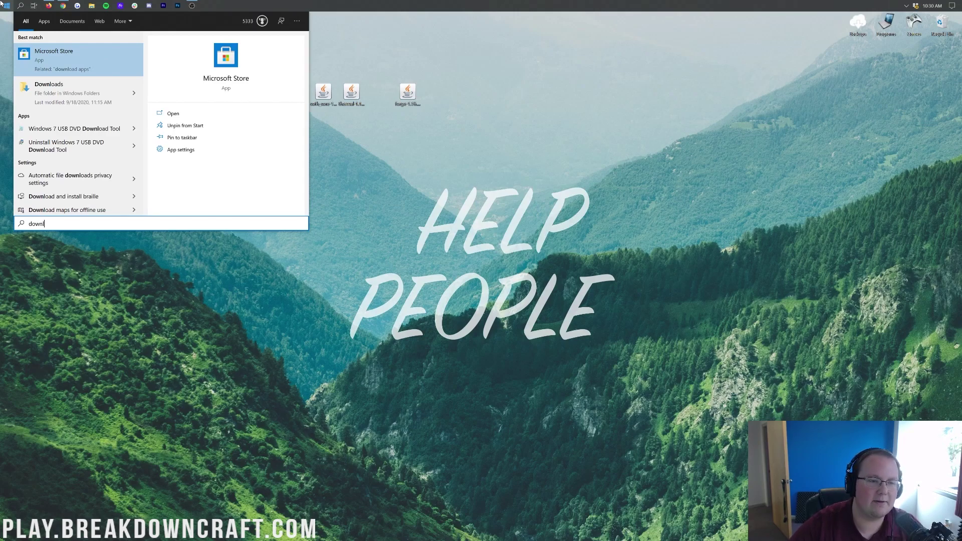
left_click(77, 103)
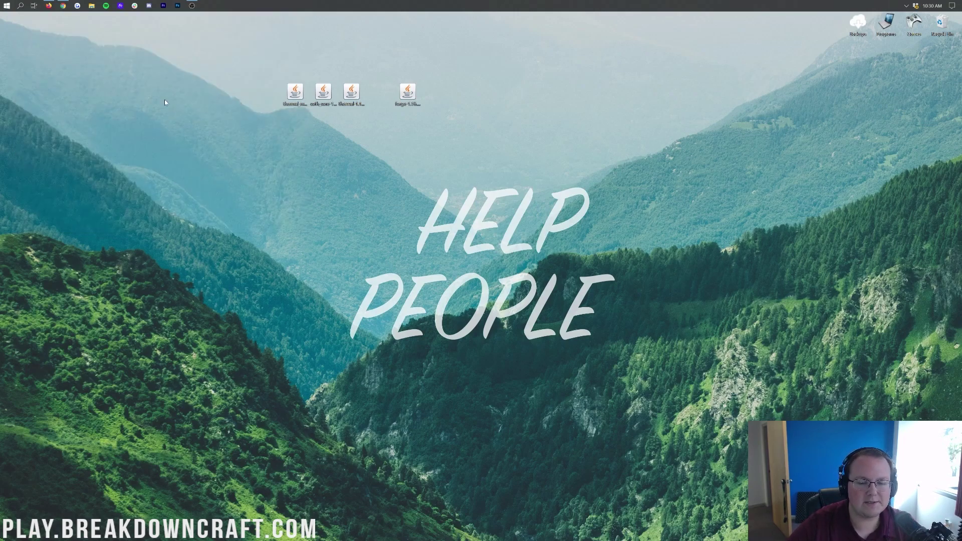
mouse_move(407, 93)
left_mouse_down()
mouse_move(321, 301)
mouse_move(363, 261)
mouse_move(425, 248)
mouse_move(456, 168)
mouse_move(407, 98)
left_mouse_up()
left_click(672, 145)
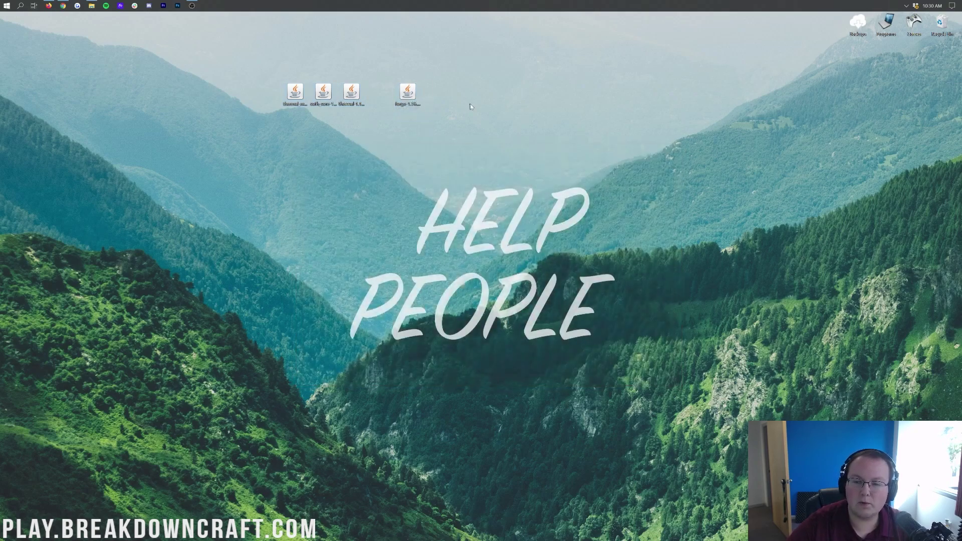
- Bring up Open with for the Forge installer jar, then close the app choice
left_click(404, 93)
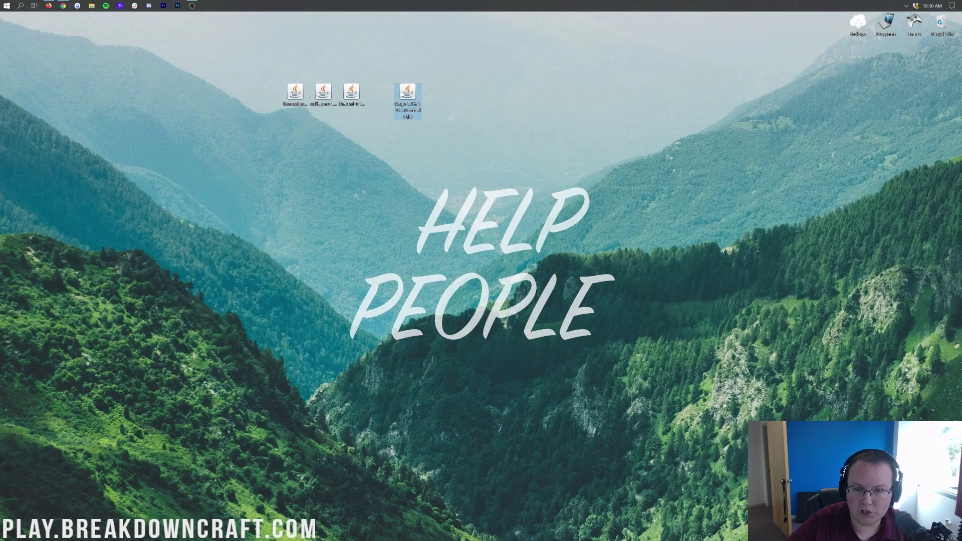
right_click(408, 95)
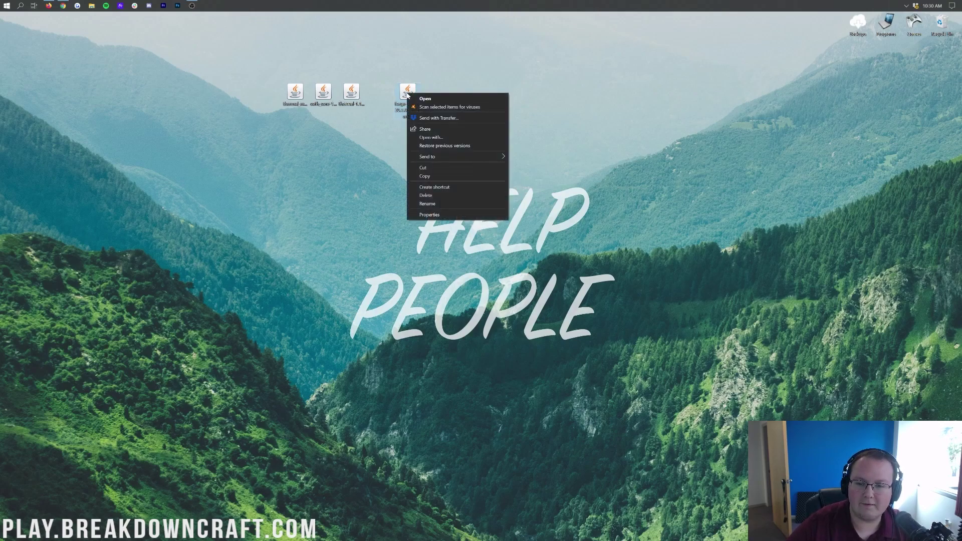
left_click(433, 136)
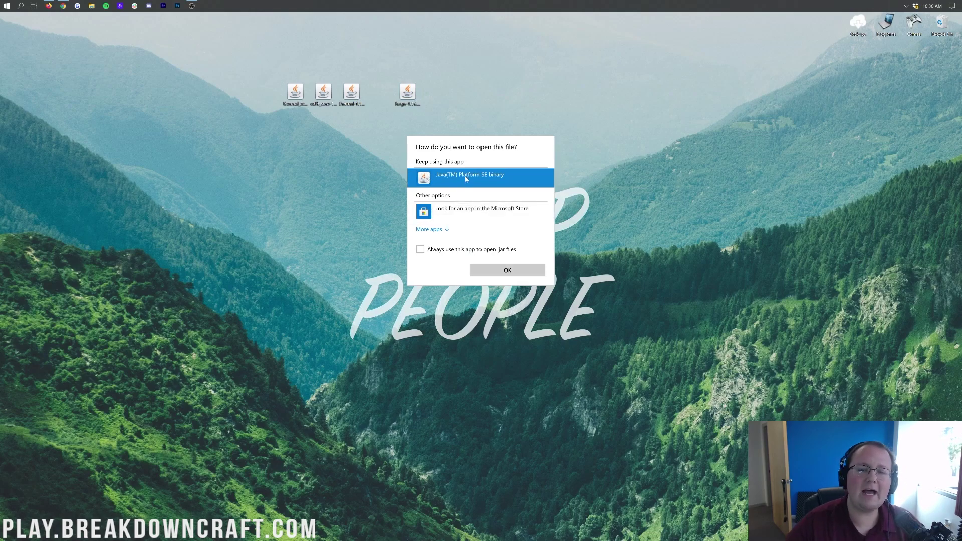
left_click(402, 142)
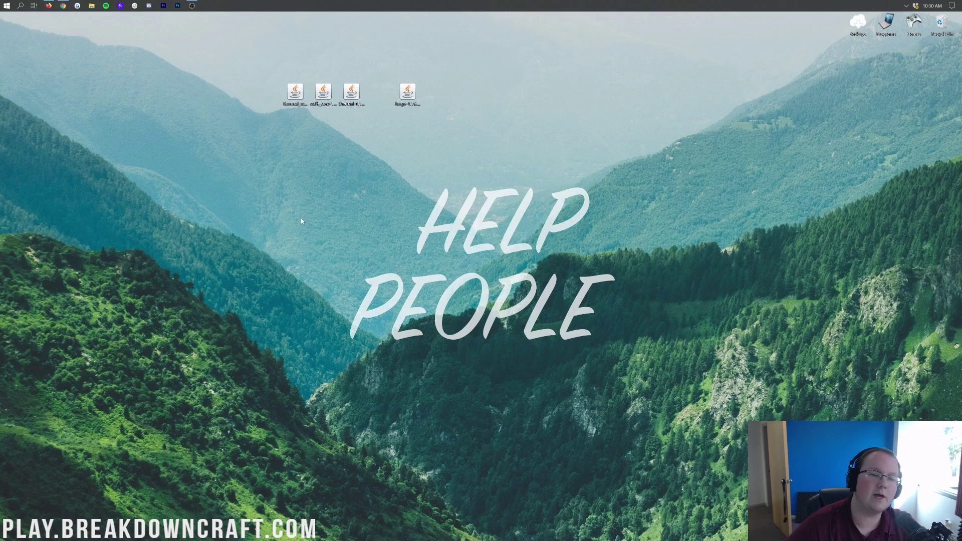
- Return to Chrome and read through the Java install guide, ending back at its top
left_click(62, 6)
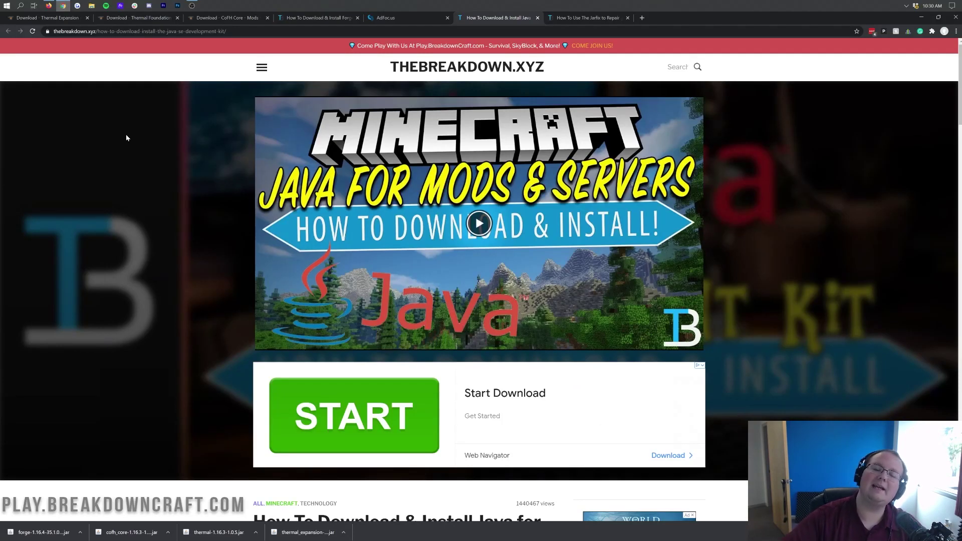
scroll(127, 136, "down", 4)
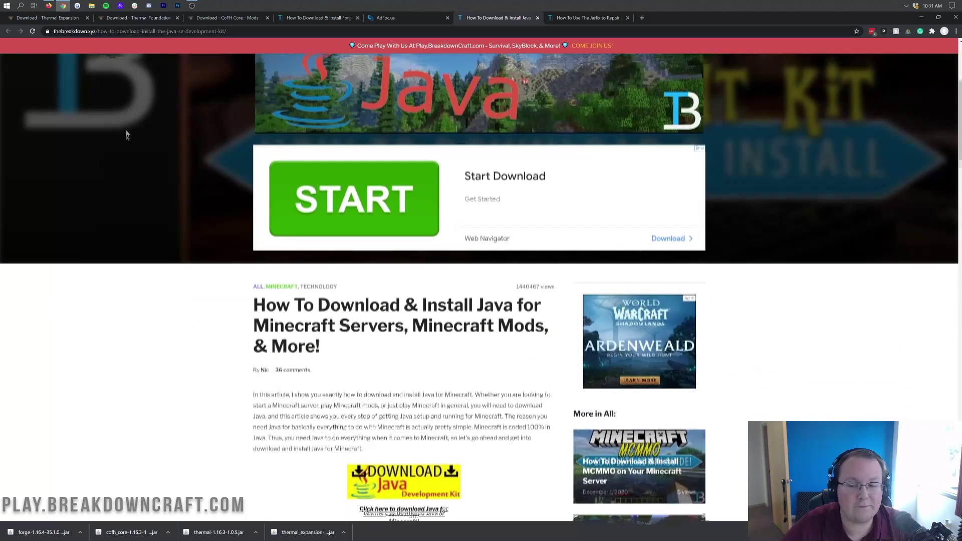
scroll(127, 137, "down", 2)
left_click_drag(412, 241, 544, 242)
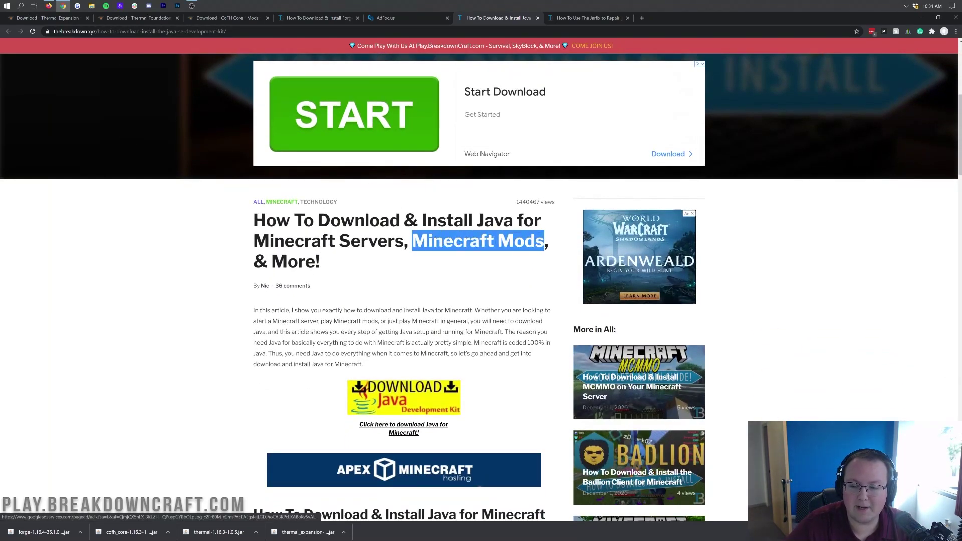
left_click(459, 289)
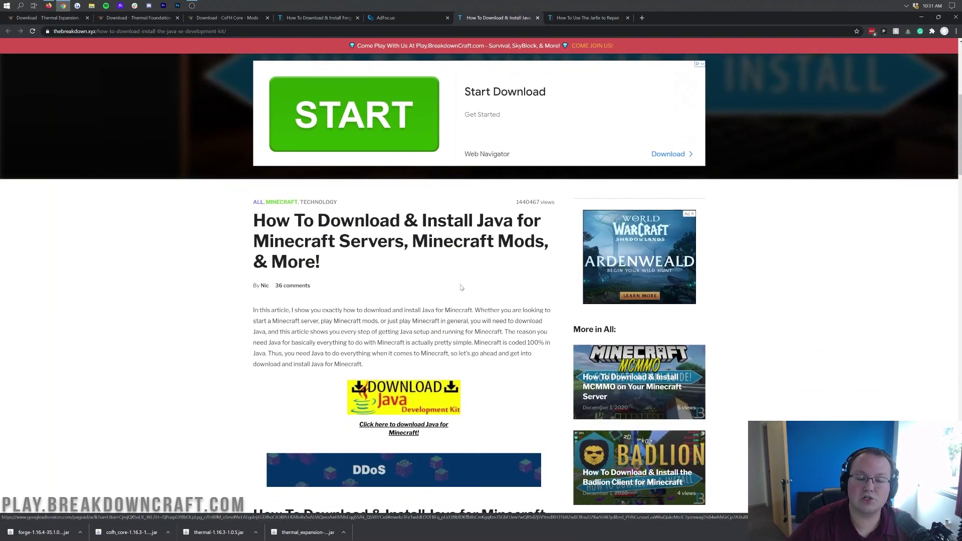
scroll(467, 250, "down", 9)
scroll(468, 250, "up", 3)
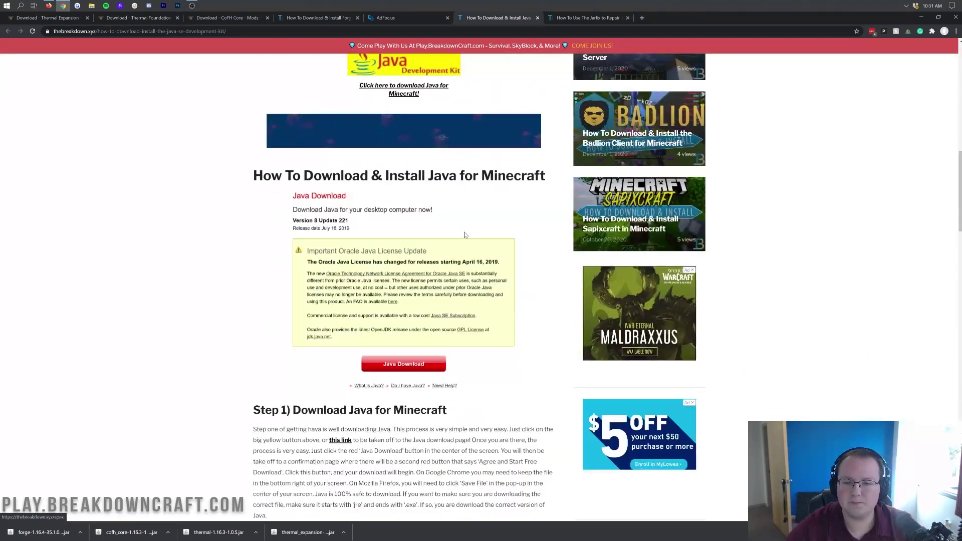
scroll(466, 245, "down", 5)
key("Home")
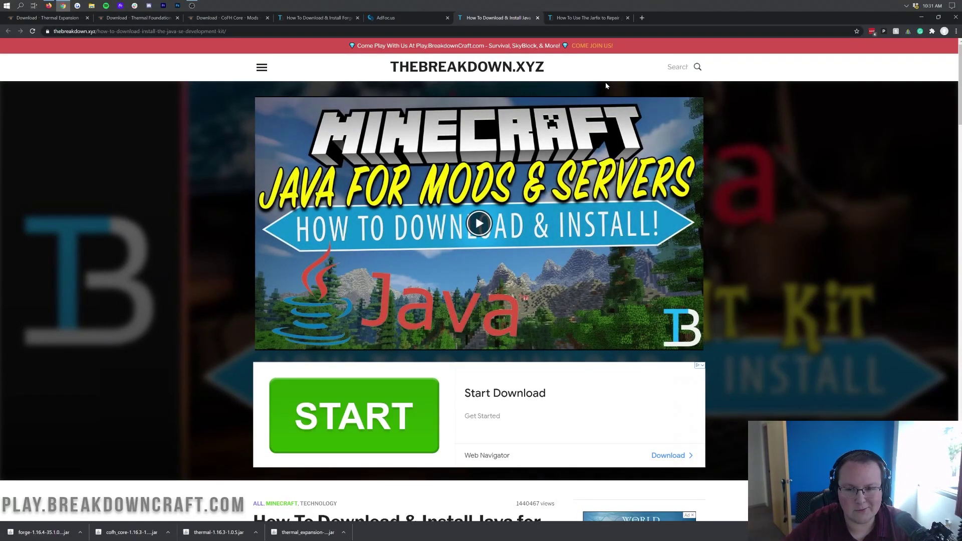
- Switch to the Jarfix .jar repair guide and scroll through it
left_click(589, 17)
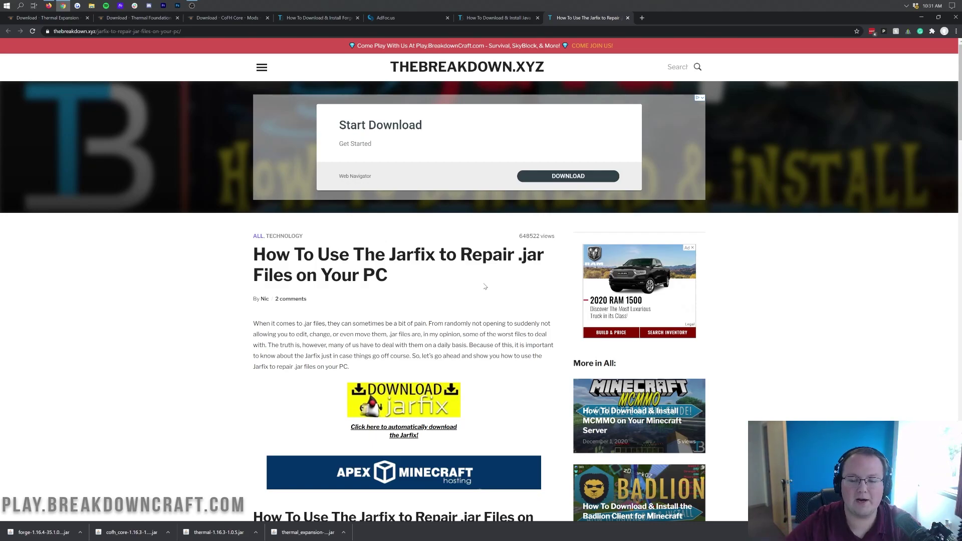
scroll(485, 286, "down", 4)
scroll(406, 167, "down", 15)
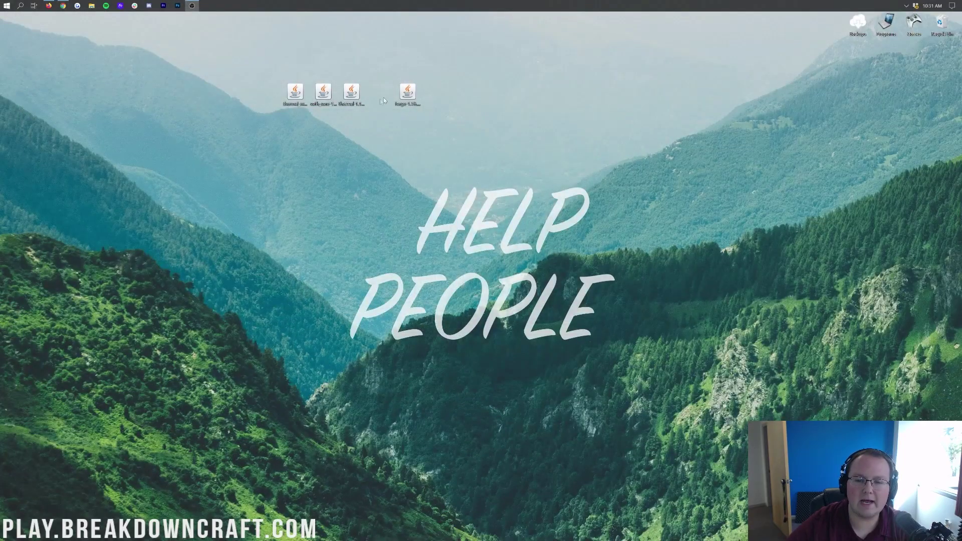
- Open the Forge jar with Java and install the 1.16.4-forge-35.1.0 client, acknowledging completion
right_click(419, 89)
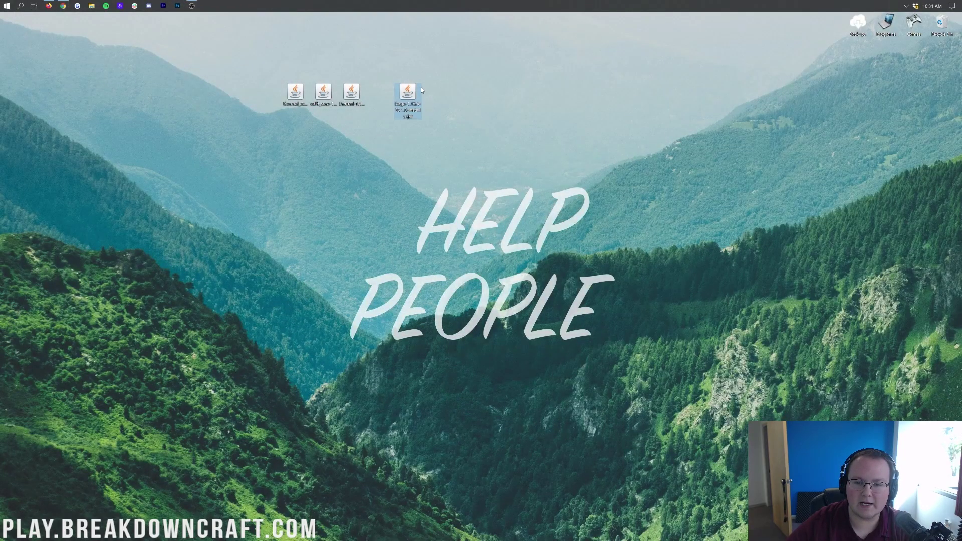
left_click(443, 131)
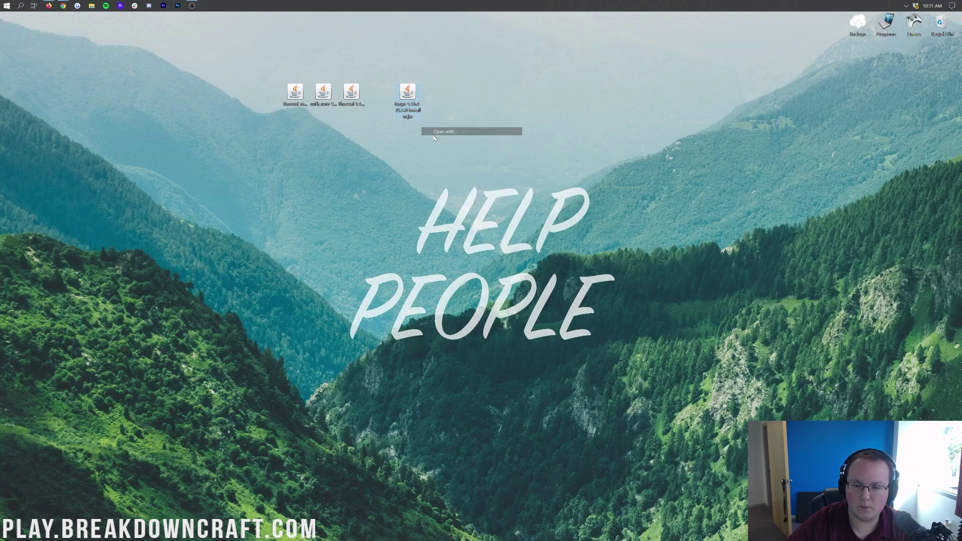
left_click(514, 270)
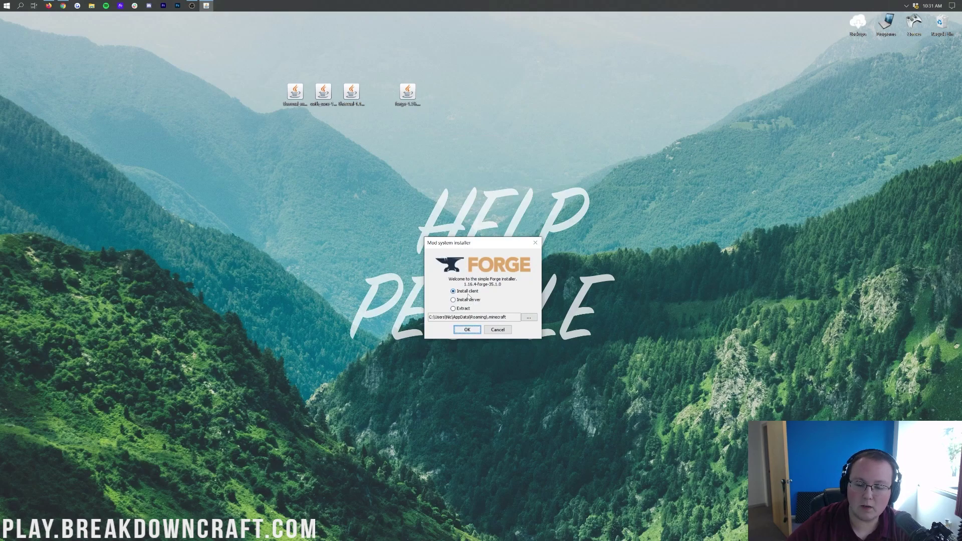
left_click(466, 330)
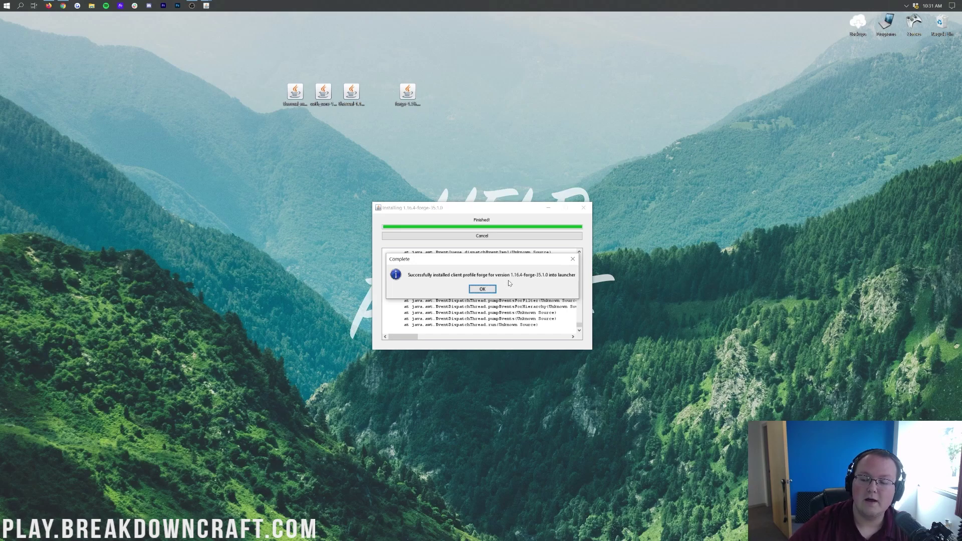
left_click(481, 290)
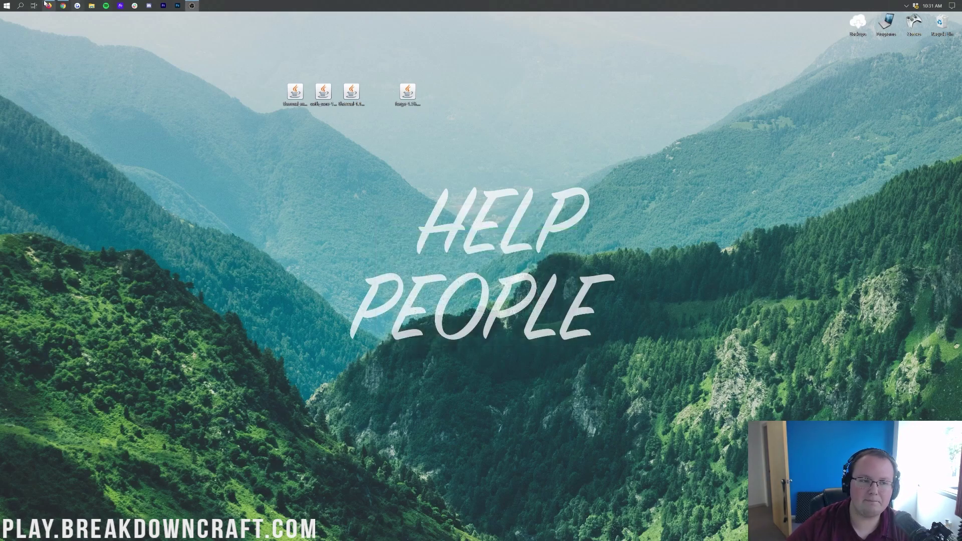
- Launch Minecraft Launcher via search and keep forge selected as the installation to play
left_click(6, 5)
type("min")
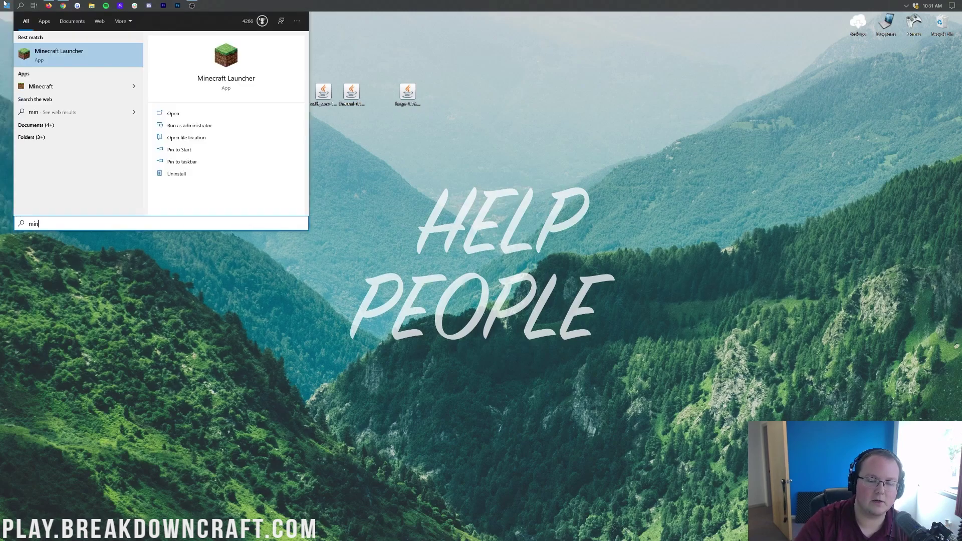
key("Return")
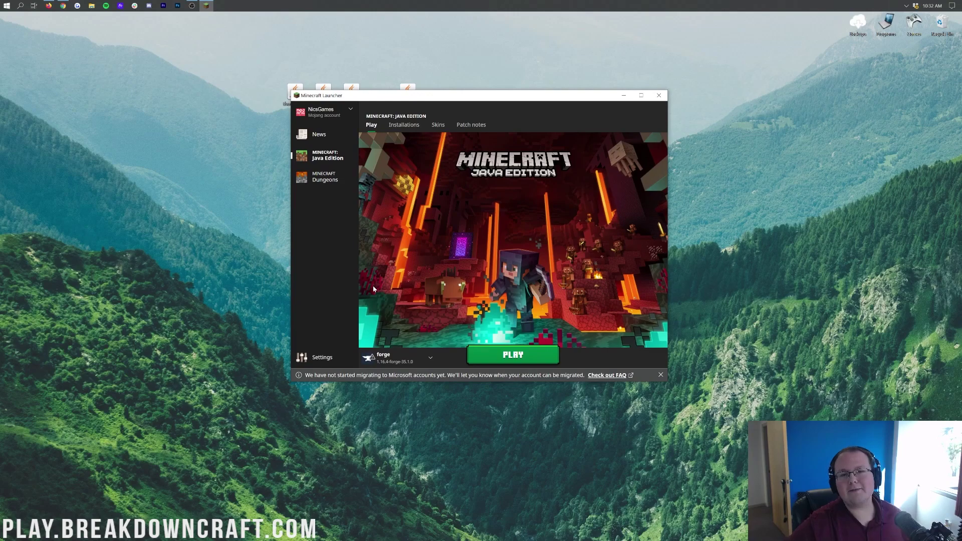
left_click(429, 360)
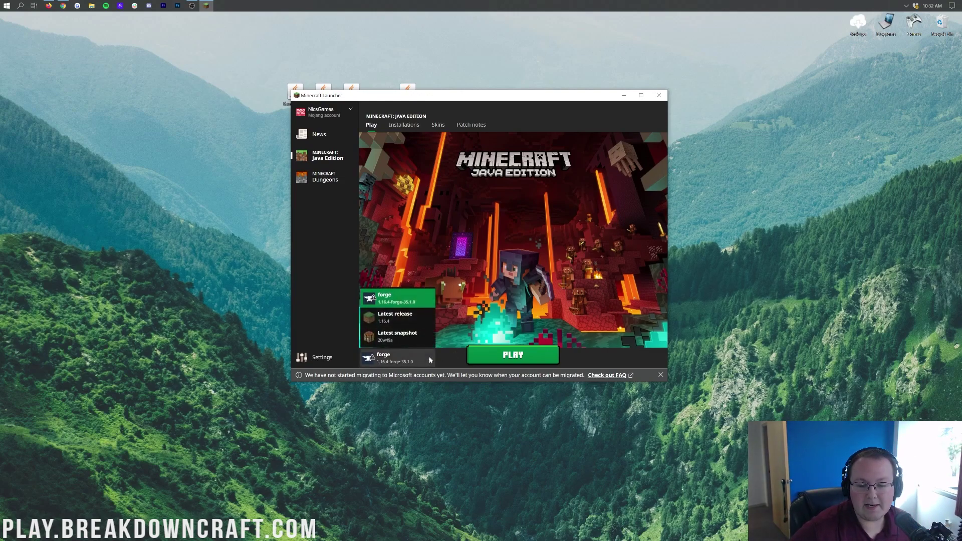
left_click(402, 306)
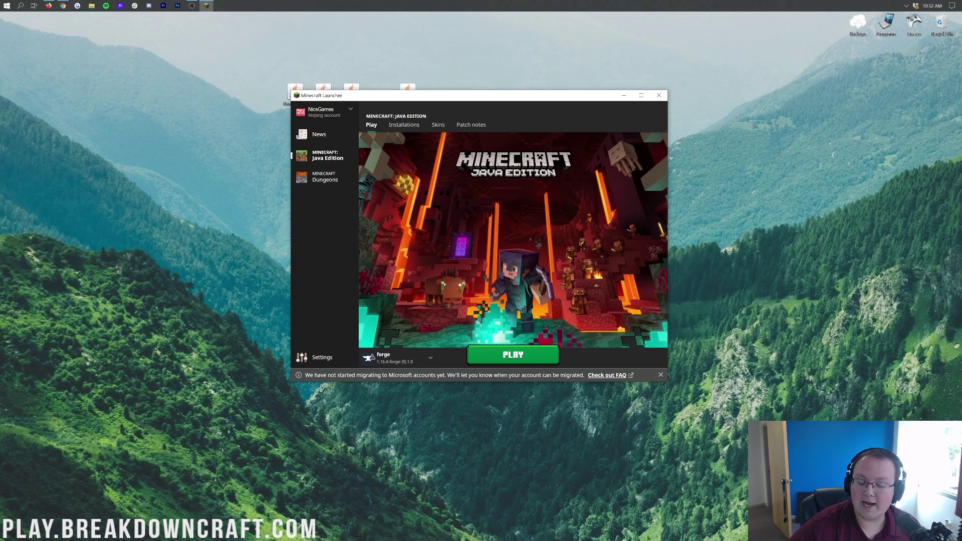
left_click(385, 366)
left_click(442, 252)
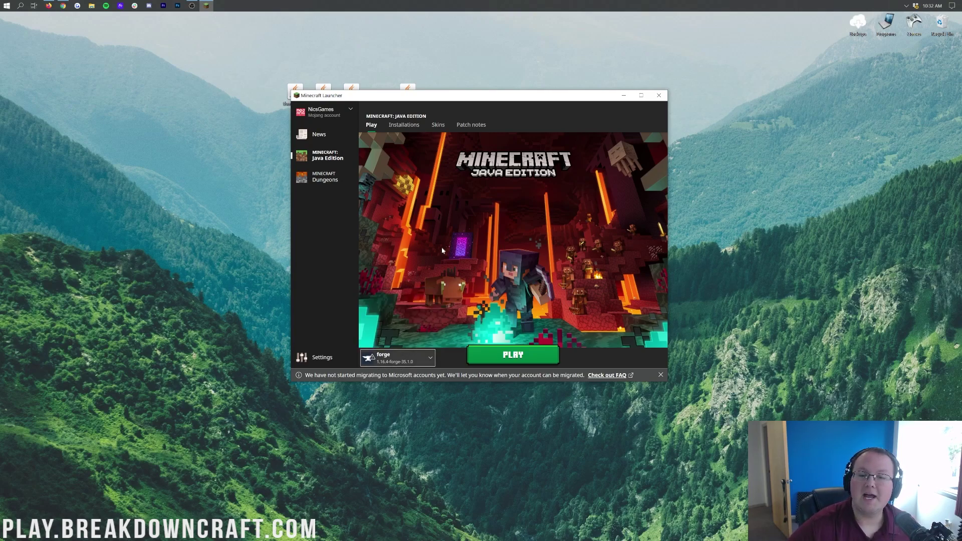
- On Installations, toggle the Modded filter off and back on to list the forge profile
left_click(405, 127)
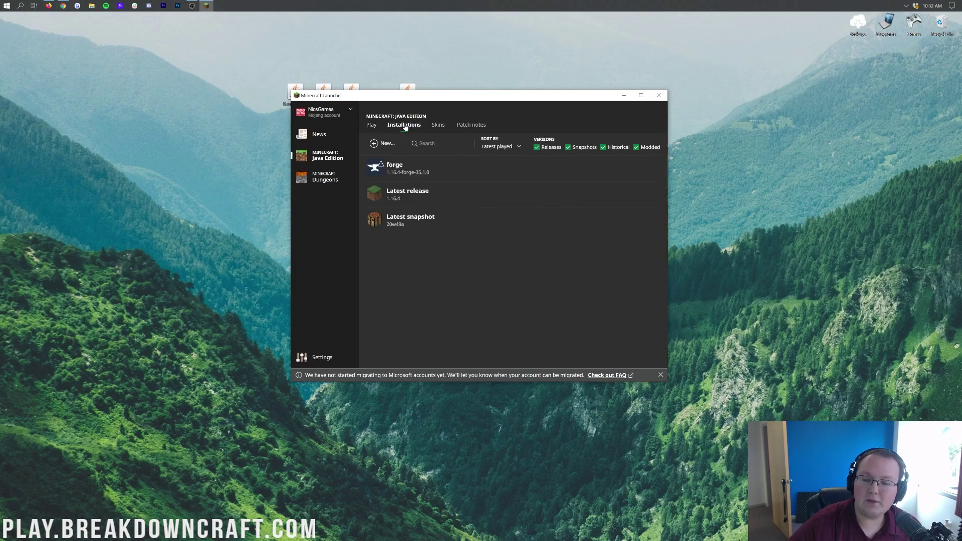
left_click(646, 148)
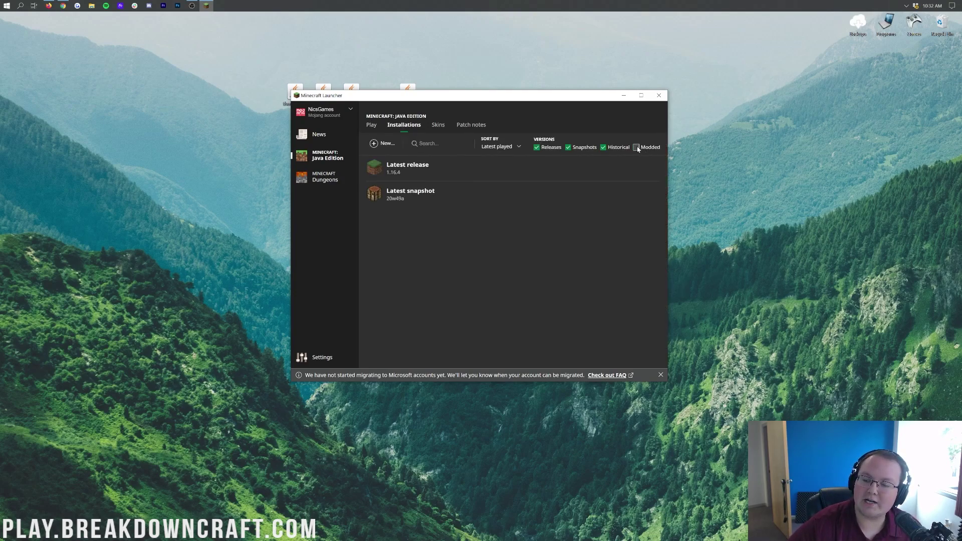
left_click(637, 149)
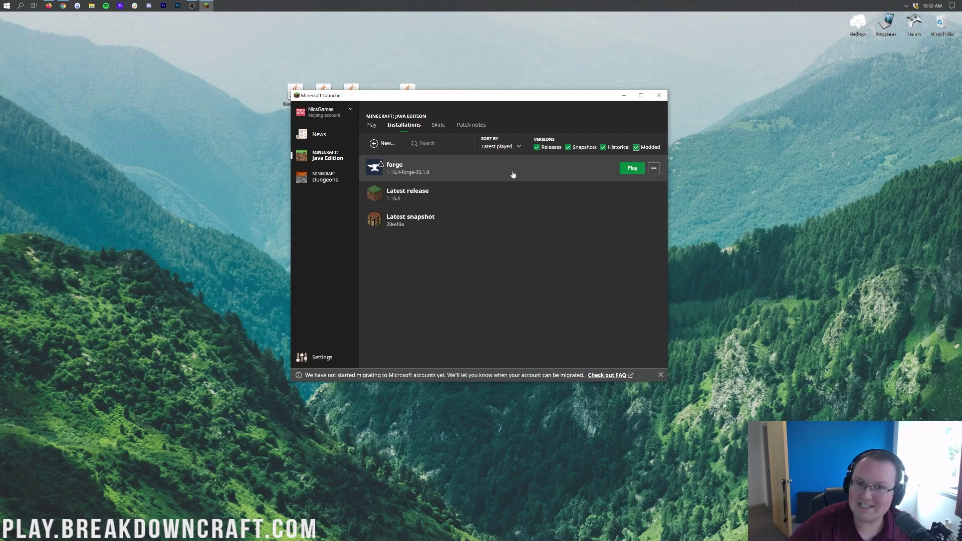
- Start a new installation and name it Play.BreakdownCraft.com
left_click(388, 144)
left_click(416, 175)
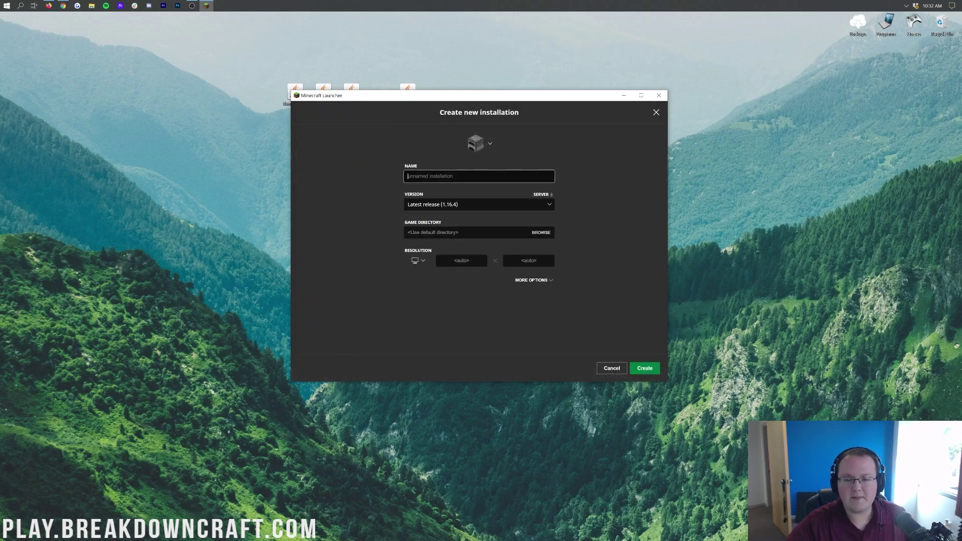
type("Play")
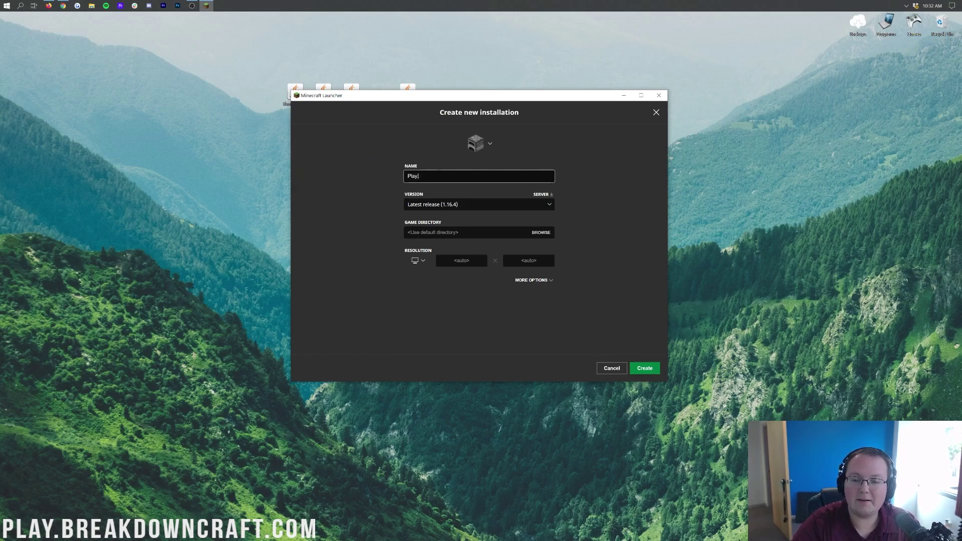
type(".BreakdownCraft.com")
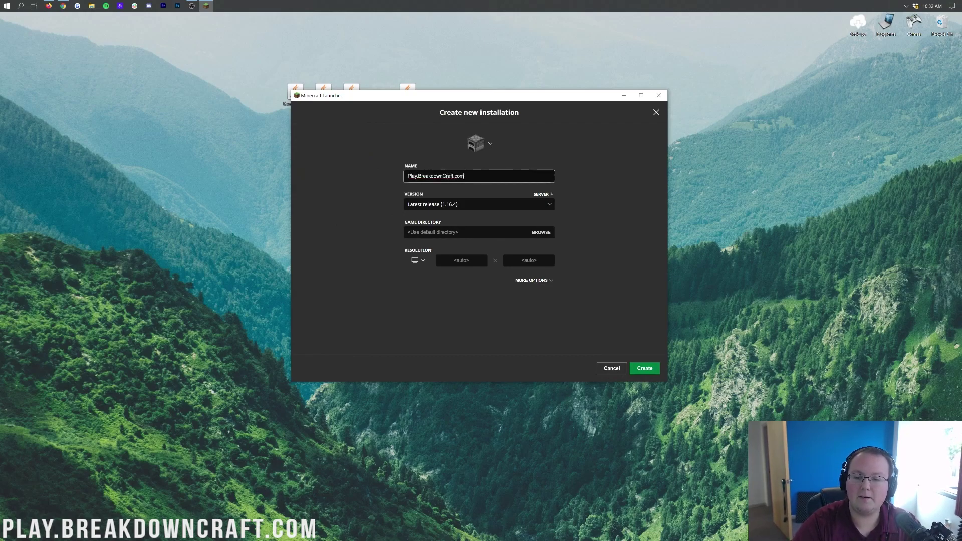
key("ctrl+a")
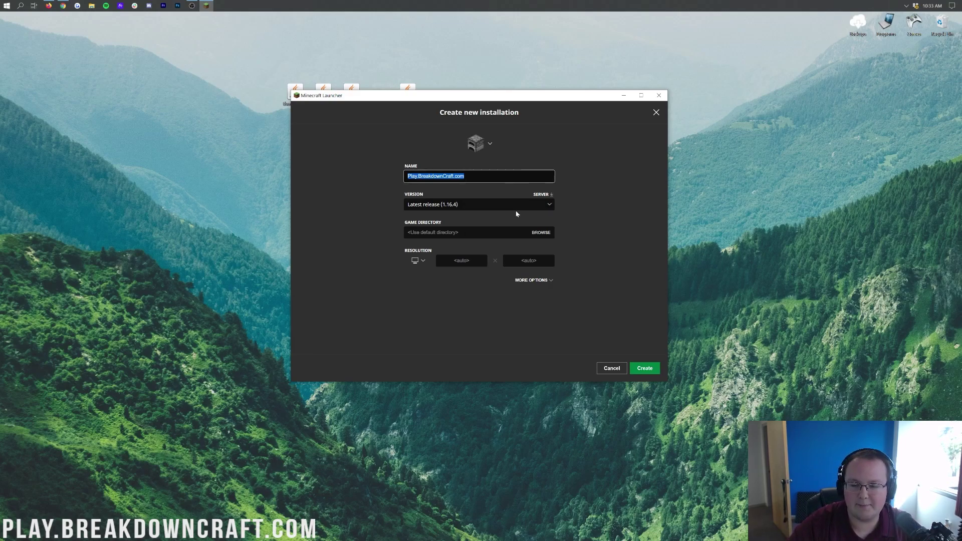
- Set version release 1.16.4-forge-35.1.0 and resolution 1920×1080, then create the installation
left_click(492, 204)
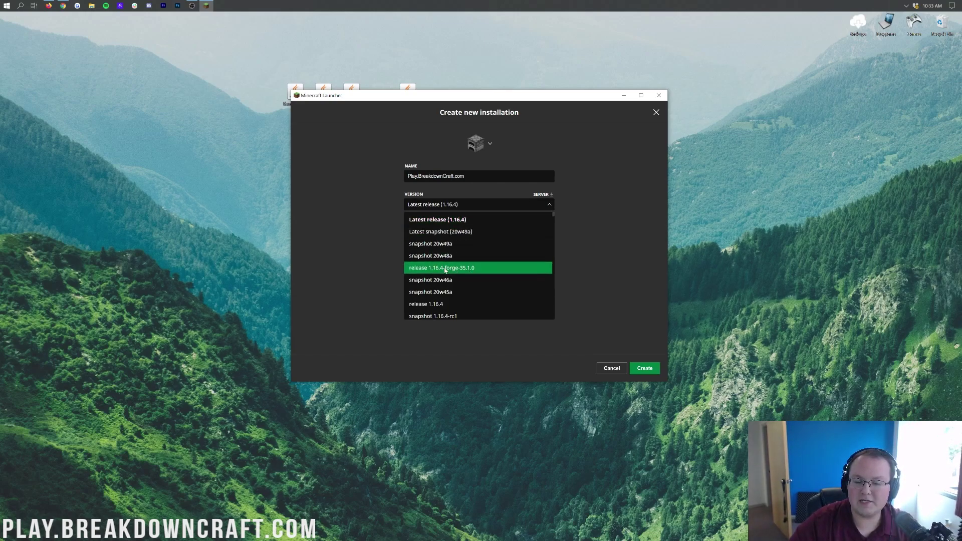
scroll(451, 275, "down", 20)
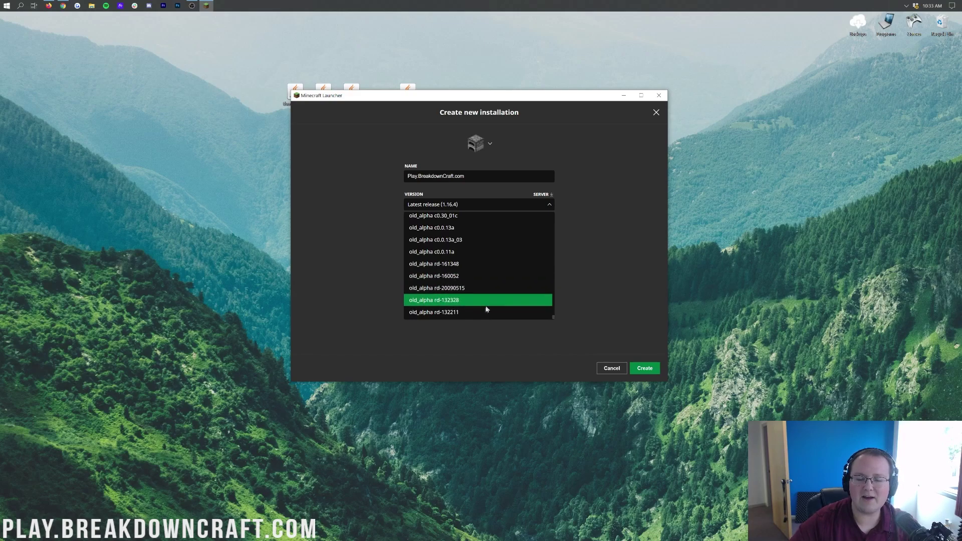
scroll(462, 242, "up", 20)
scroll(463, 244, "up", 15)
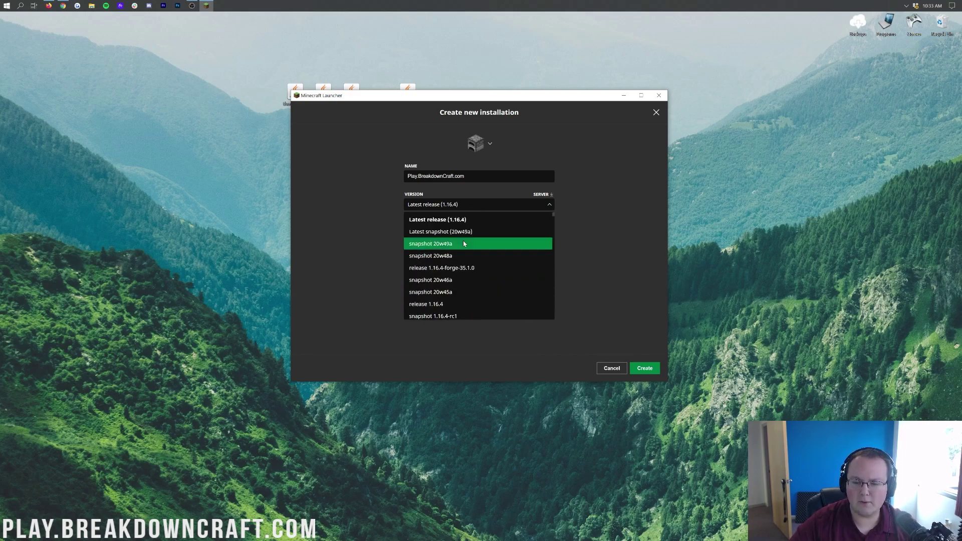
left_click(438, 269)
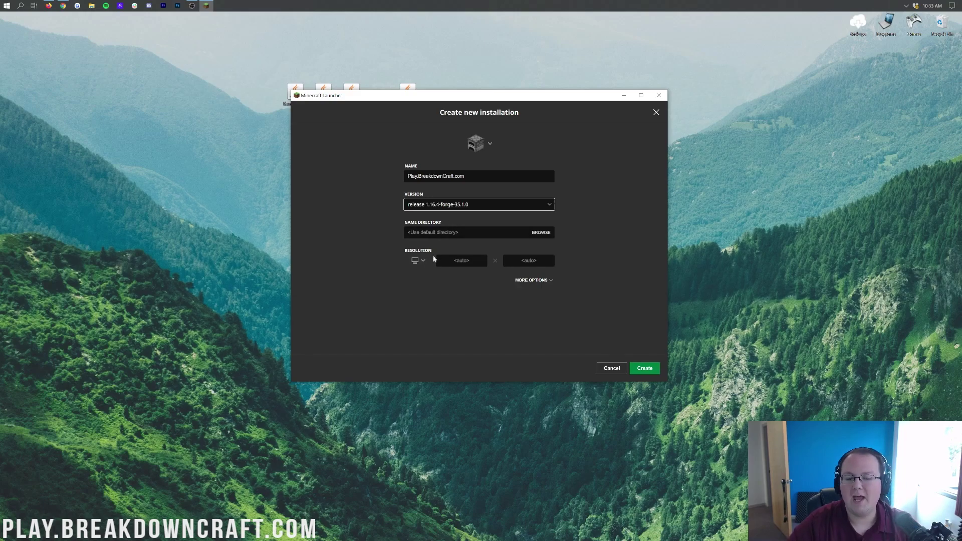
left_click(419, 260)
left_click(417, 236)
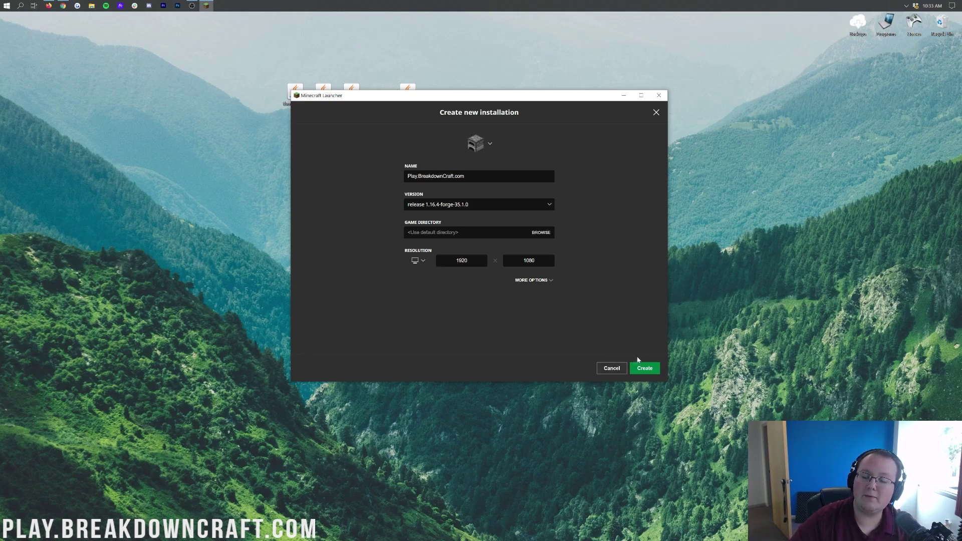
left_click(636, 369)
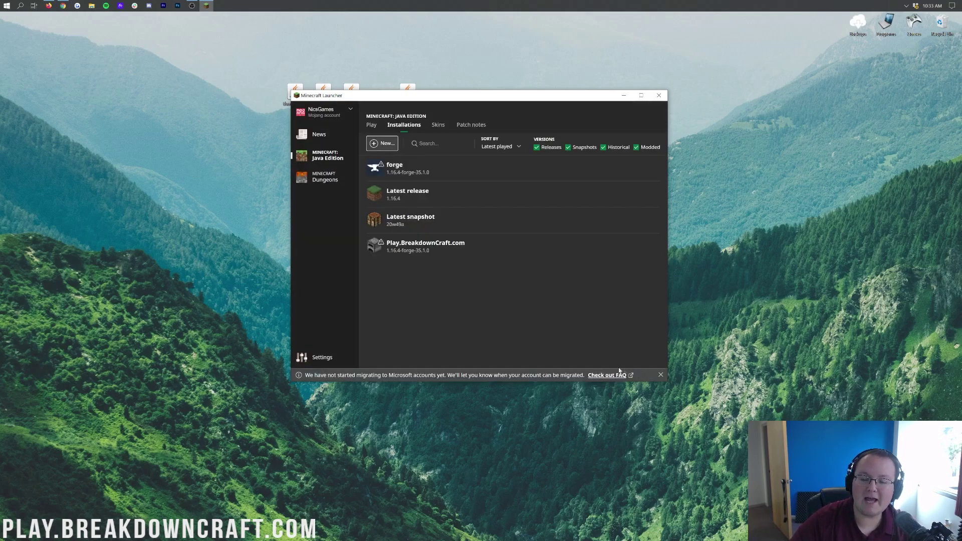
- Play Play.BreakdownCraft.com, ticking 'I understand the risks' to launch the modified installation
mouse_move(439, 252)
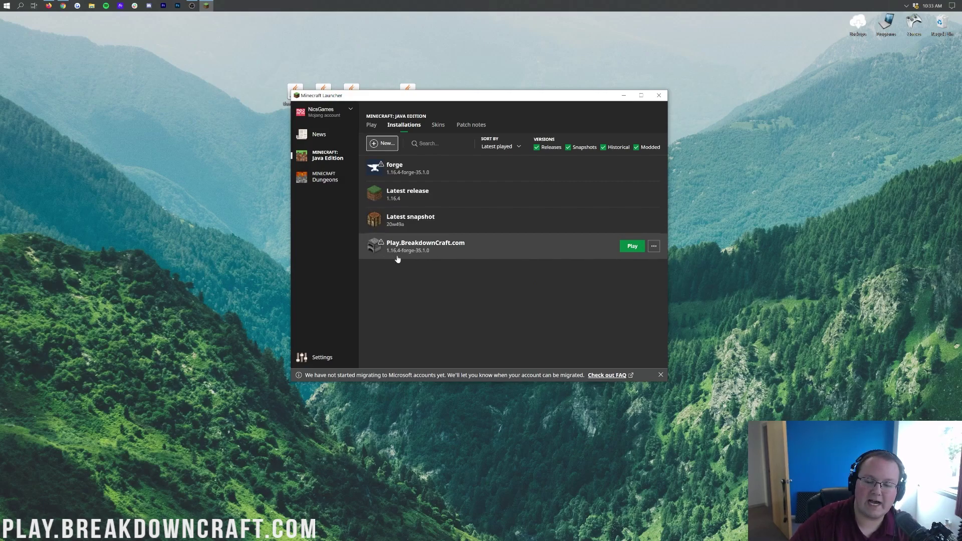
left_click(632, 246)
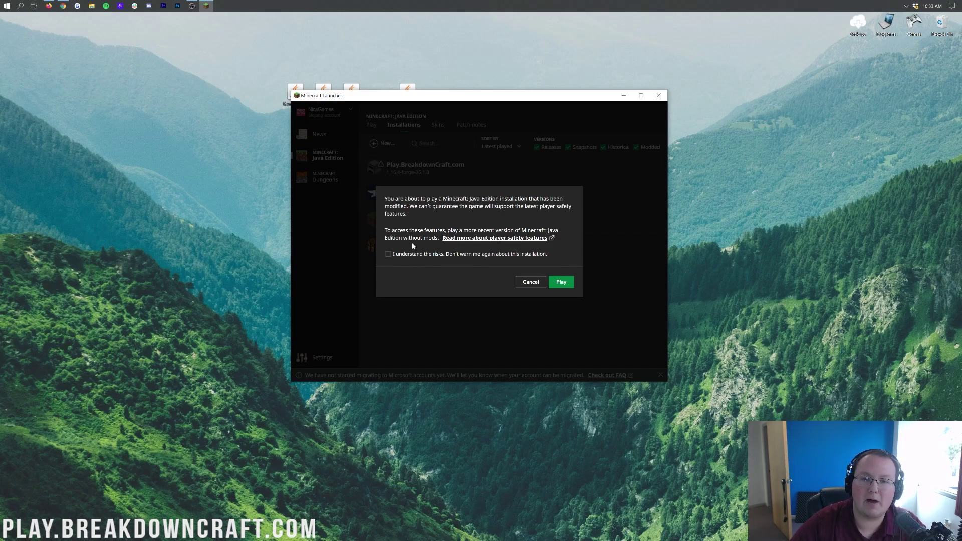
left_click(389, 254)
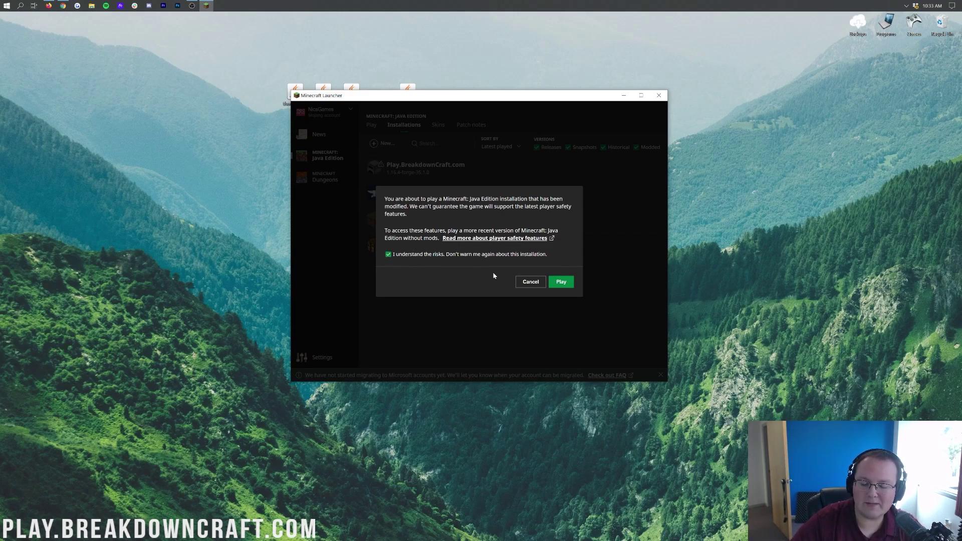
left_click(562, 281)
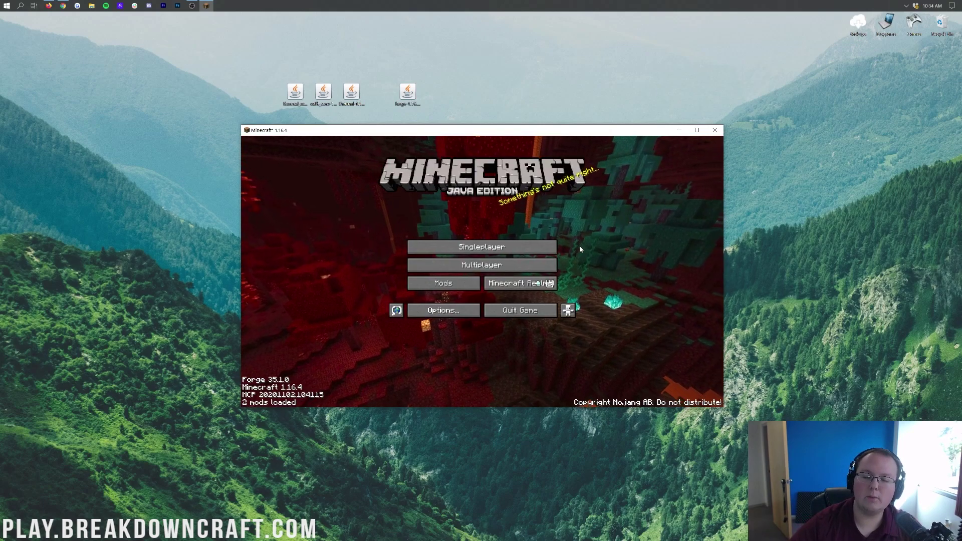
- Copy the thermal_expansion, thermal and cofh_core jars from the desktop into the game's mods folder
left_click(437, 287)
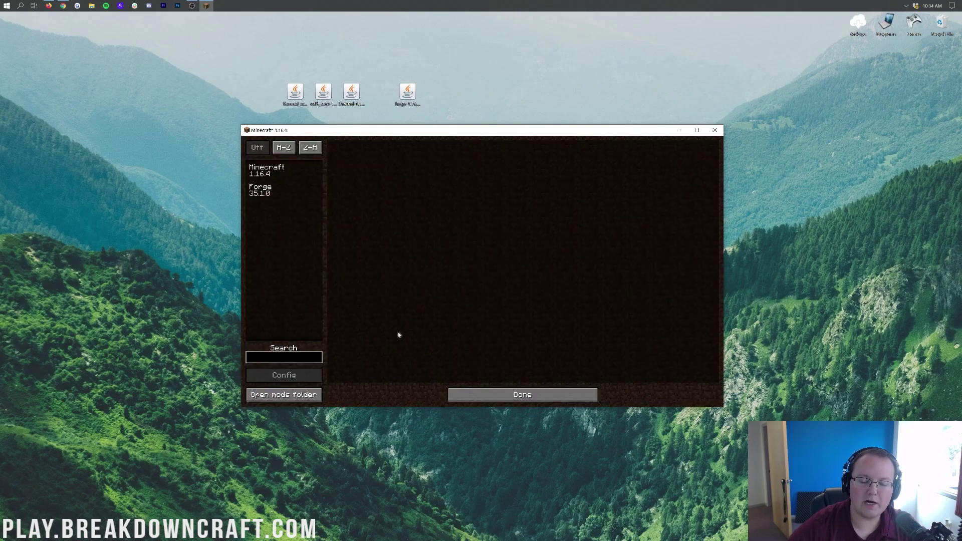
left_click(294, 395)
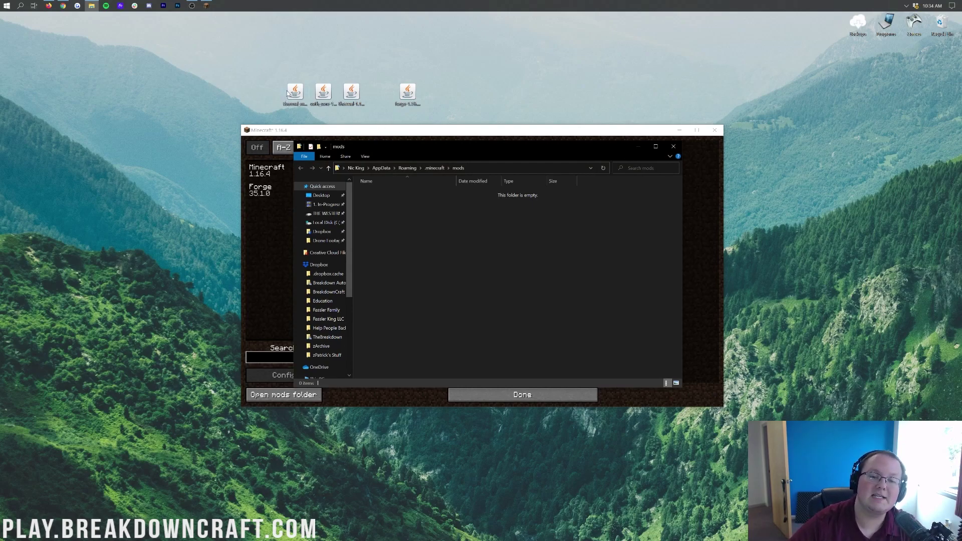
left_click_drag(288, 92, 456, 249)
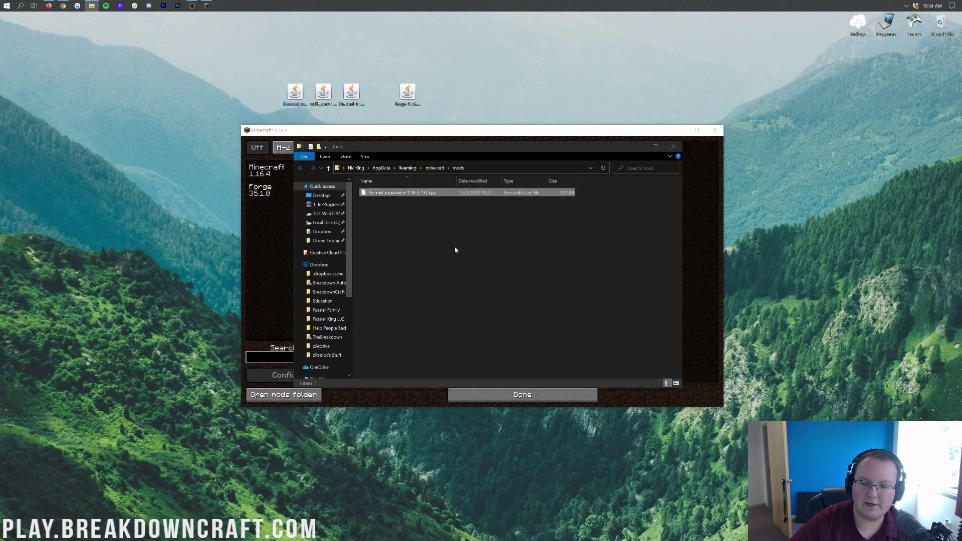
left_click_drag(351, 93, 469, 268)
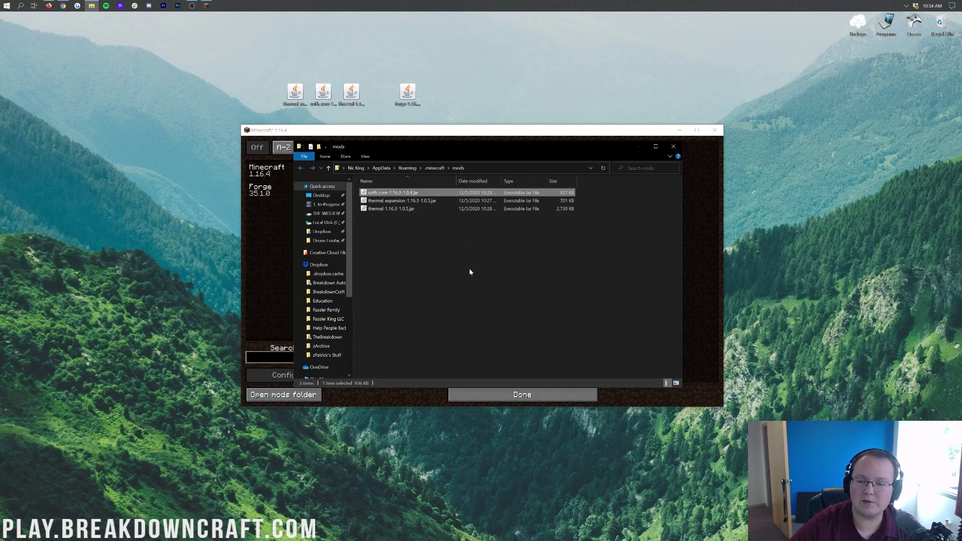
left_click(451, 278)
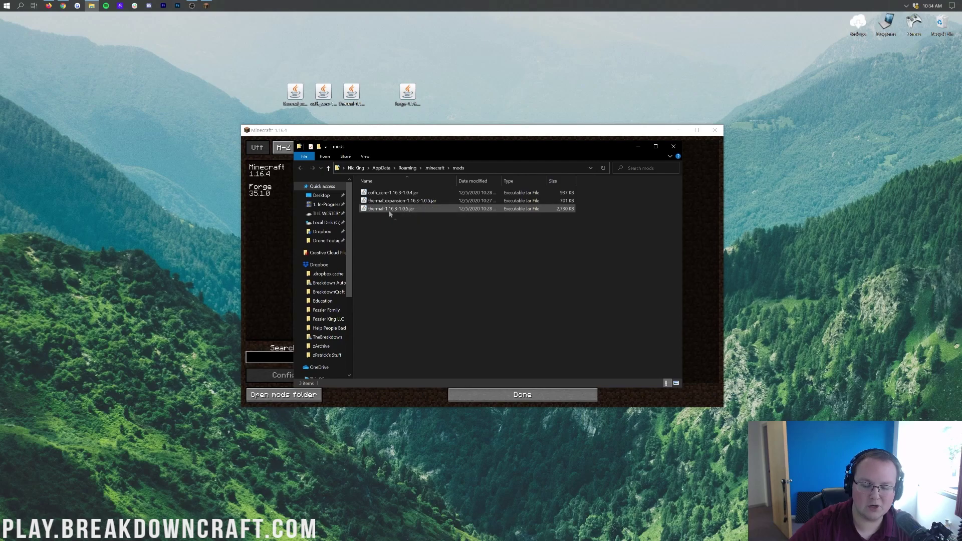
left_click(673, 146)
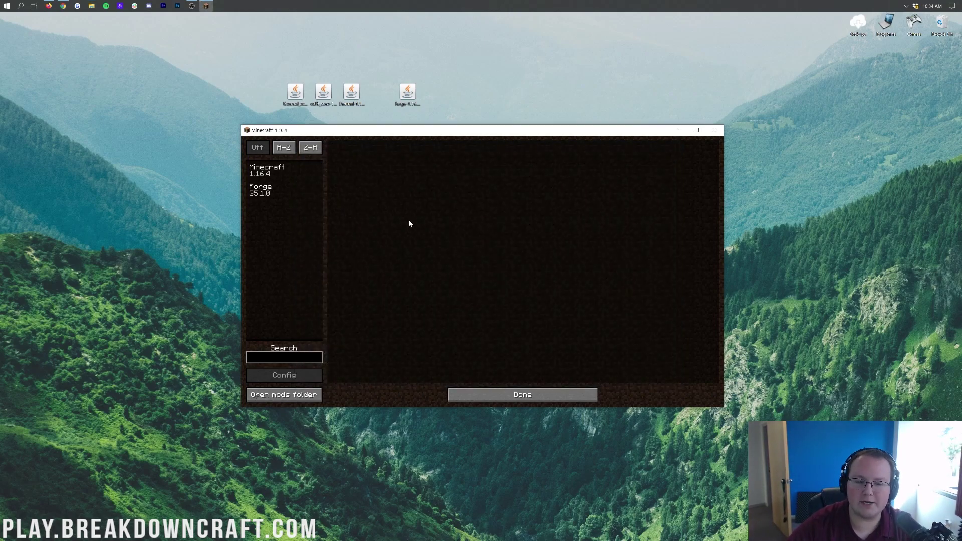
- Leave the Mods list for the title menu and quit Minecraft
left_click(284, 147)
left_click(257, 148)
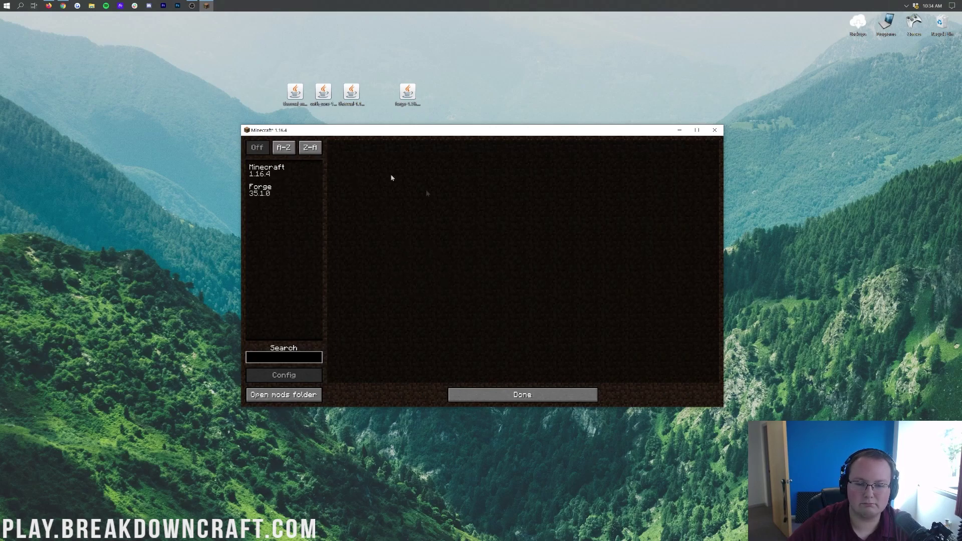
left_click(497, 394)
left_click(443, 283)
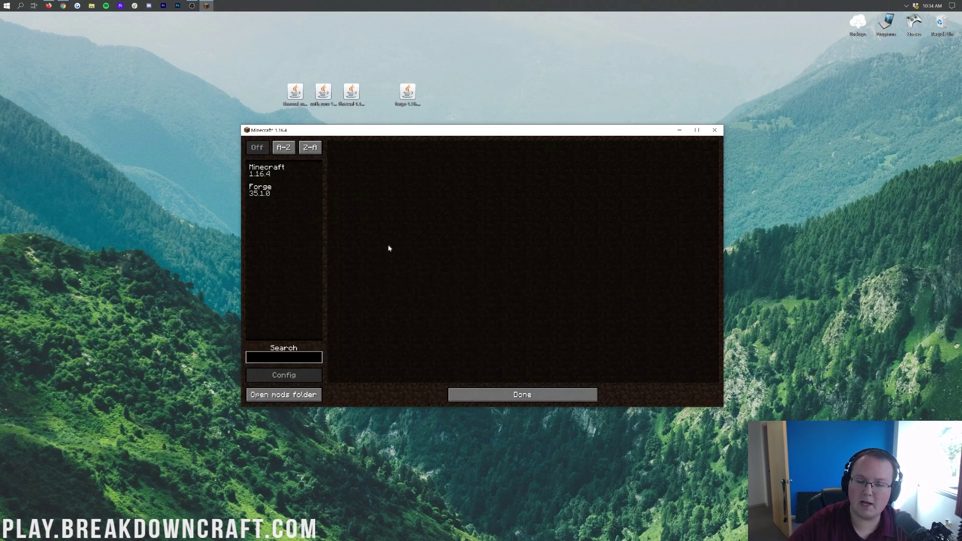
left_click(531, 389)
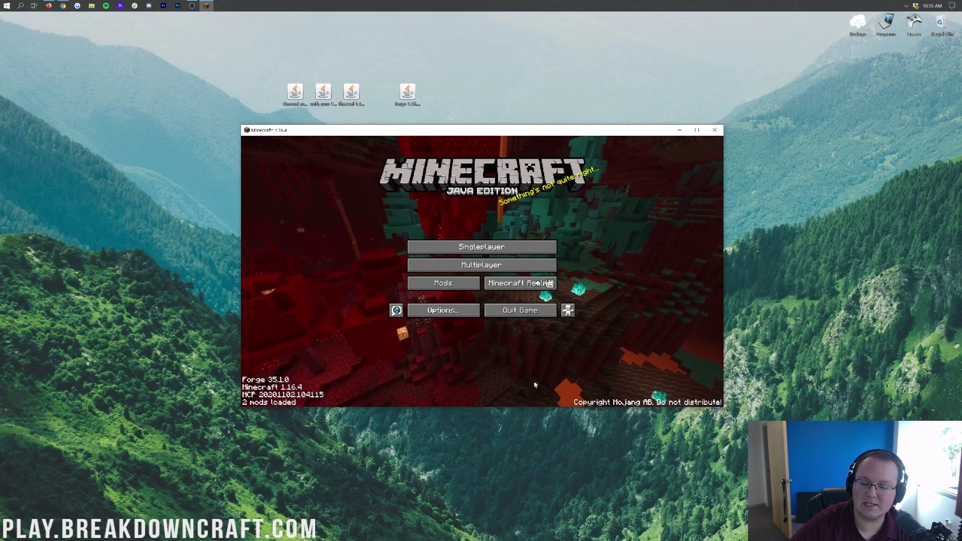
left_click(527, 311)
- Start Minecraft Launcher via a 'min' search and play the Play.BreakdownCraft.com installation
left_click(2, 3)
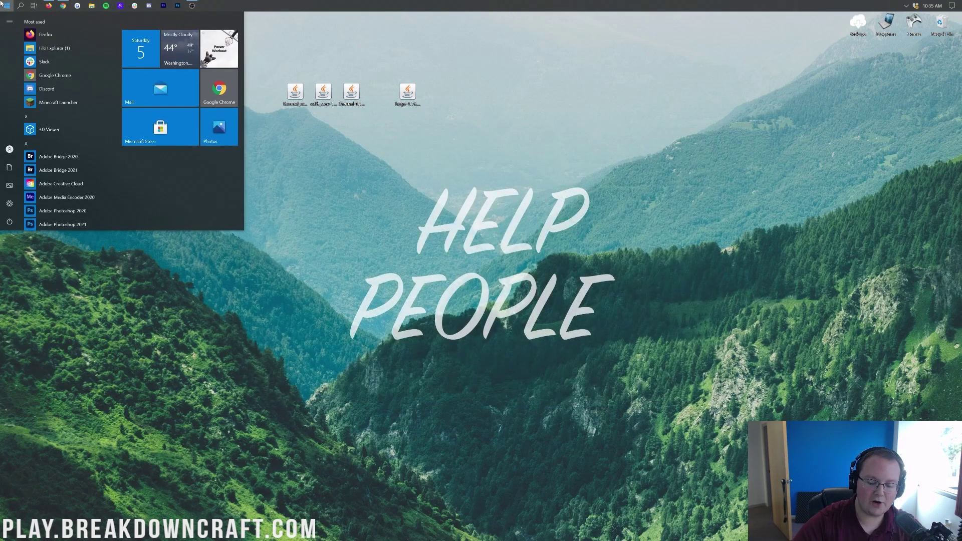
type("min")
key("Return")
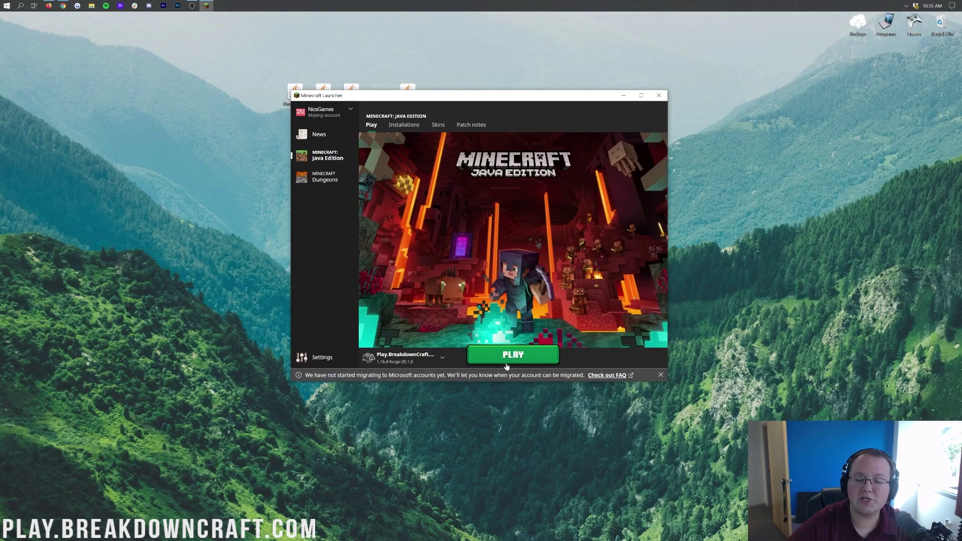
left_click(441, 361)
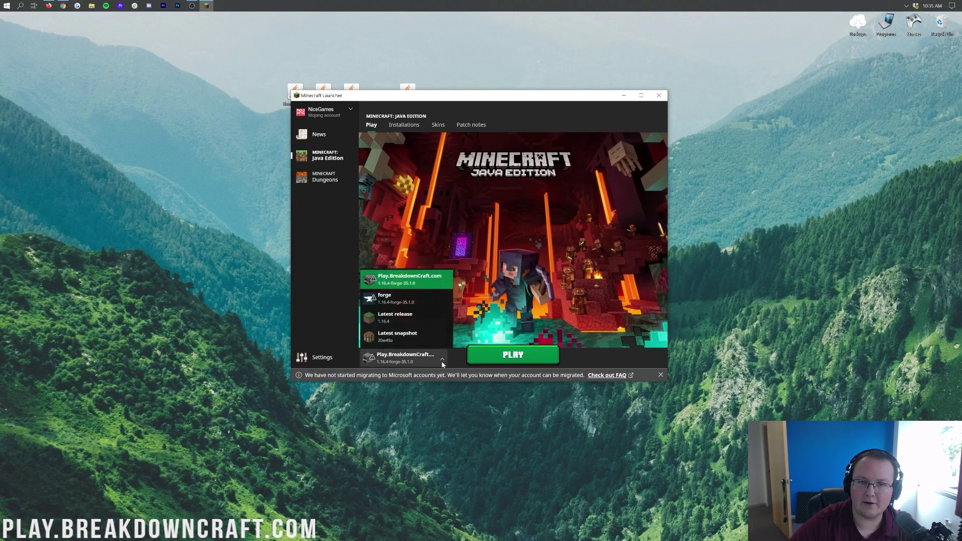
left_click(407, 284)
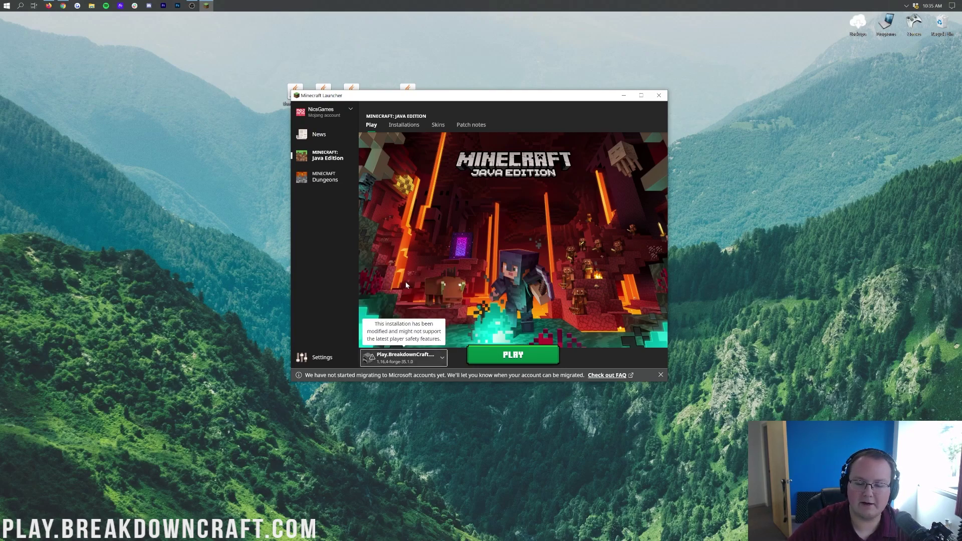
left_click(515, 351)
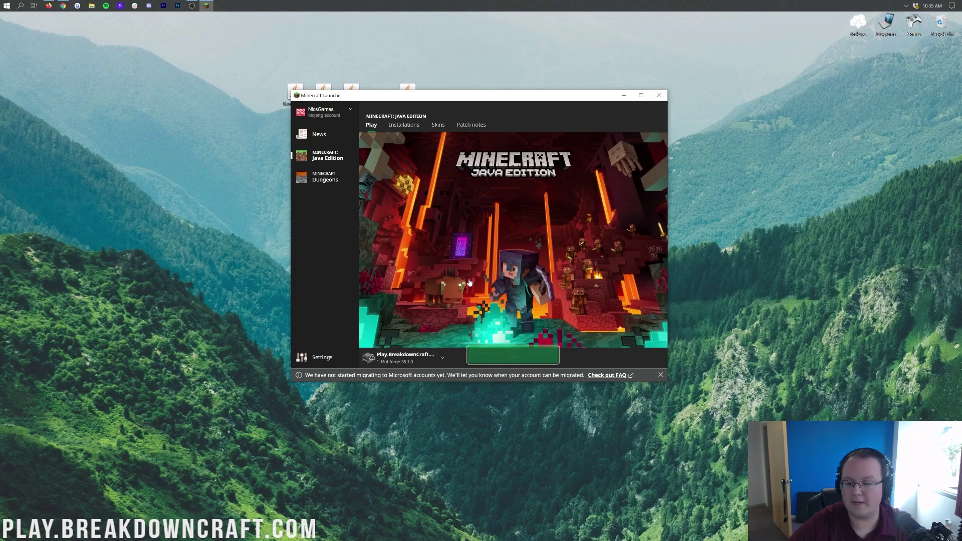